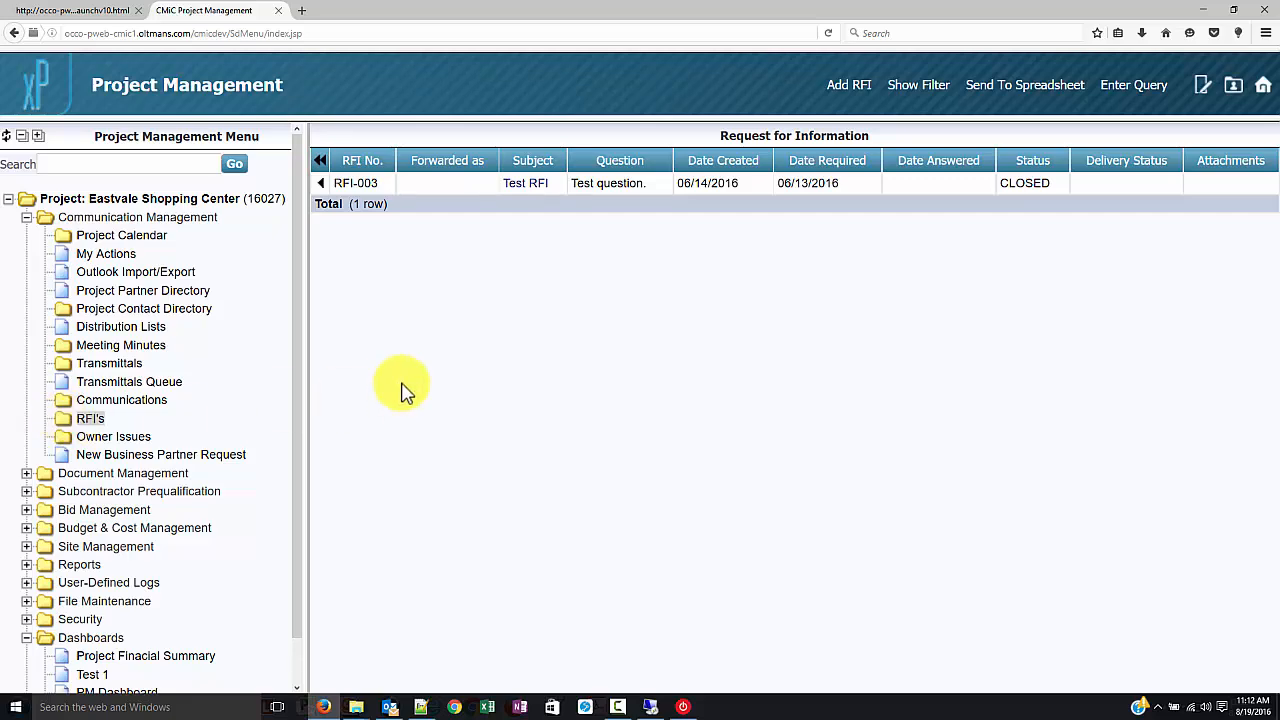
Start a new RFI and address it to the Diamond Bar Engineers contact, searching the project contacts by name
click(829, 86)
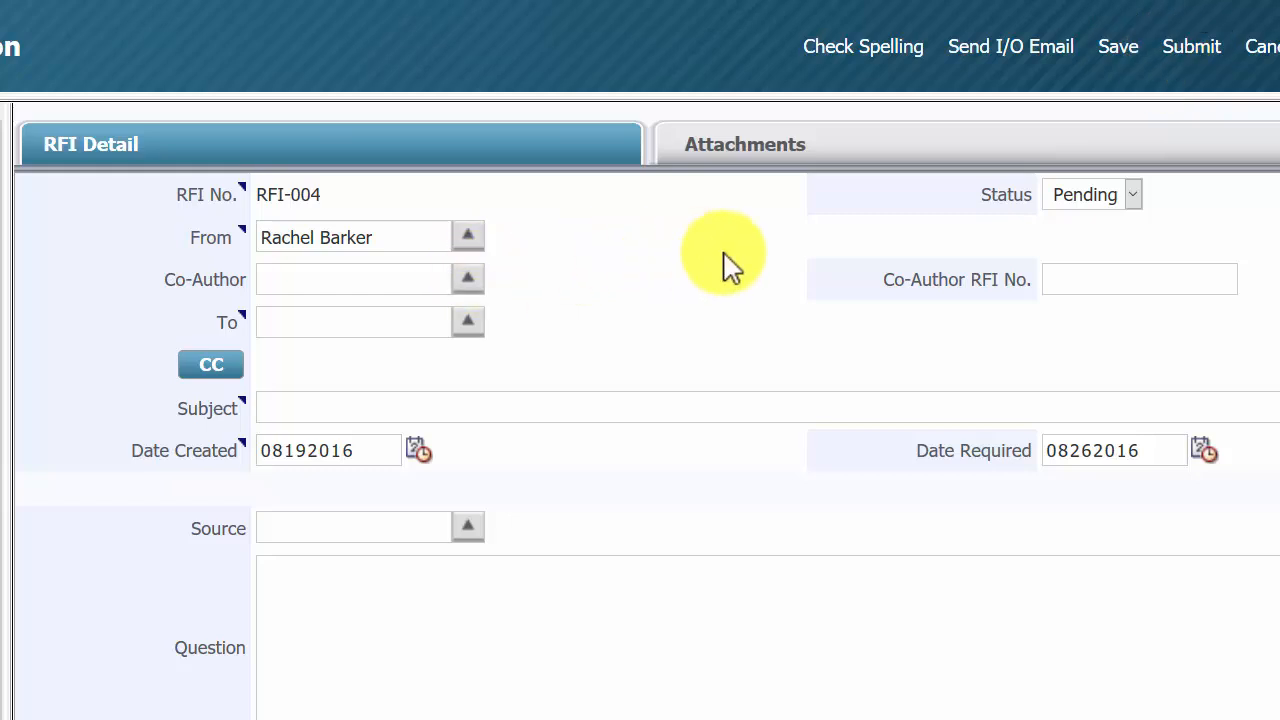
click(472, 322)
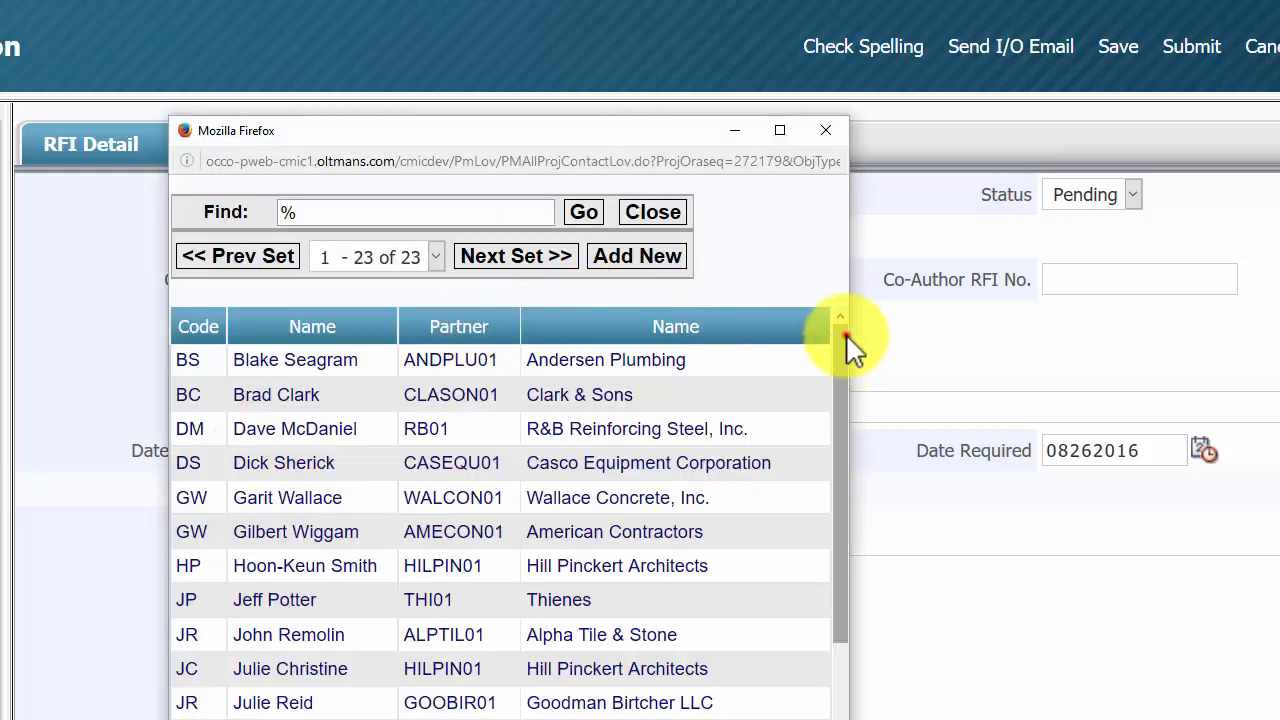
mouse_move(845, 336)
mouse_down()
mouse_move(821, 609)
mouse_move(858, 420)
mouse_move(845, 330)
mouse_up()
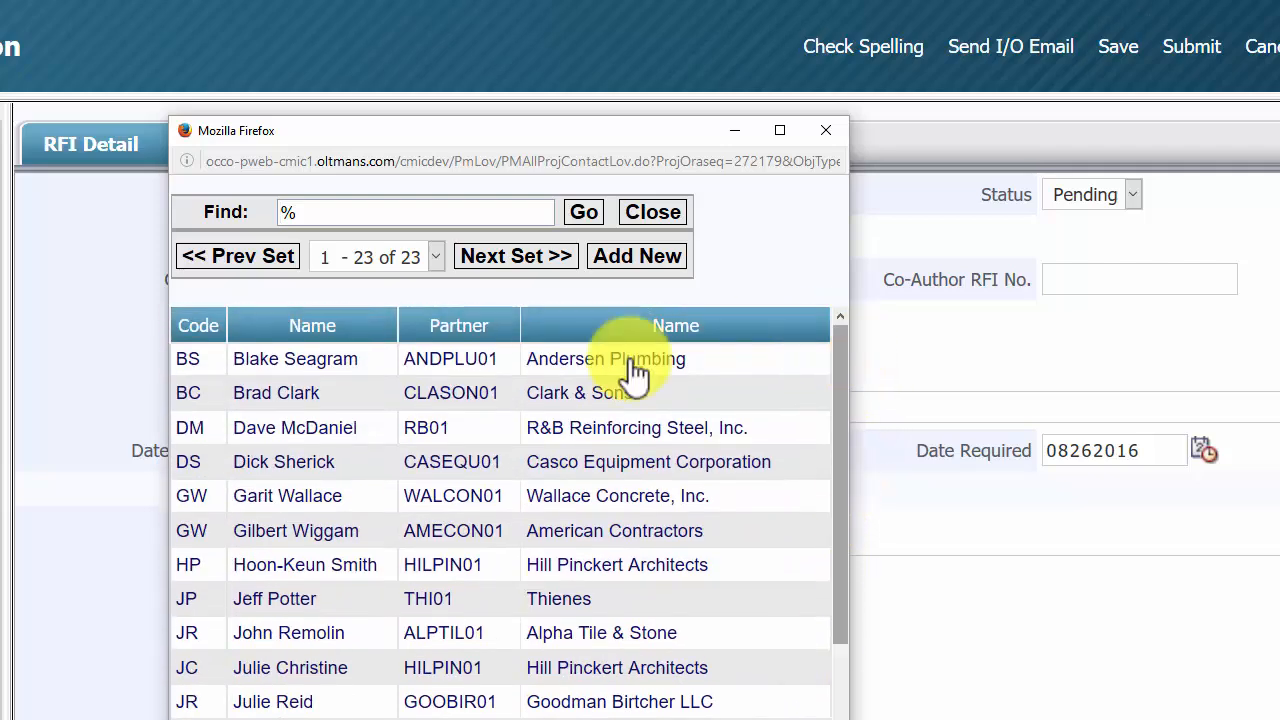
click(295, 211)
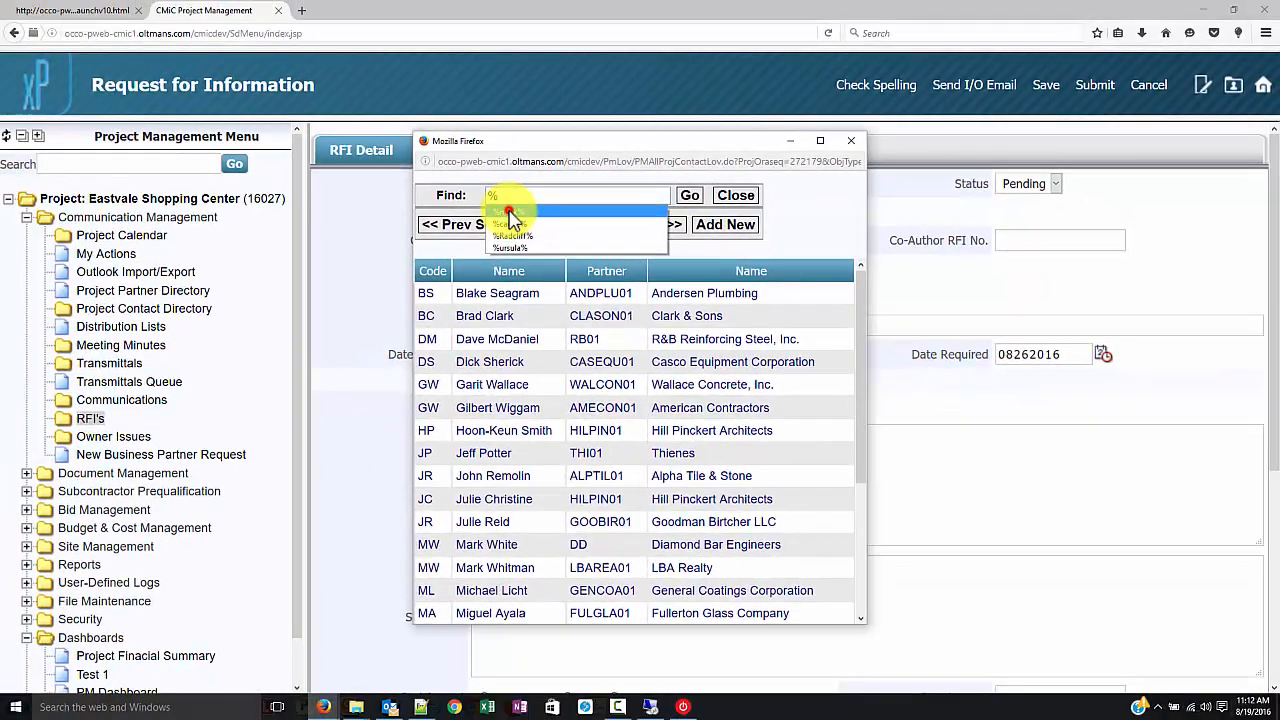
click(444, 218)
click(654, 201)
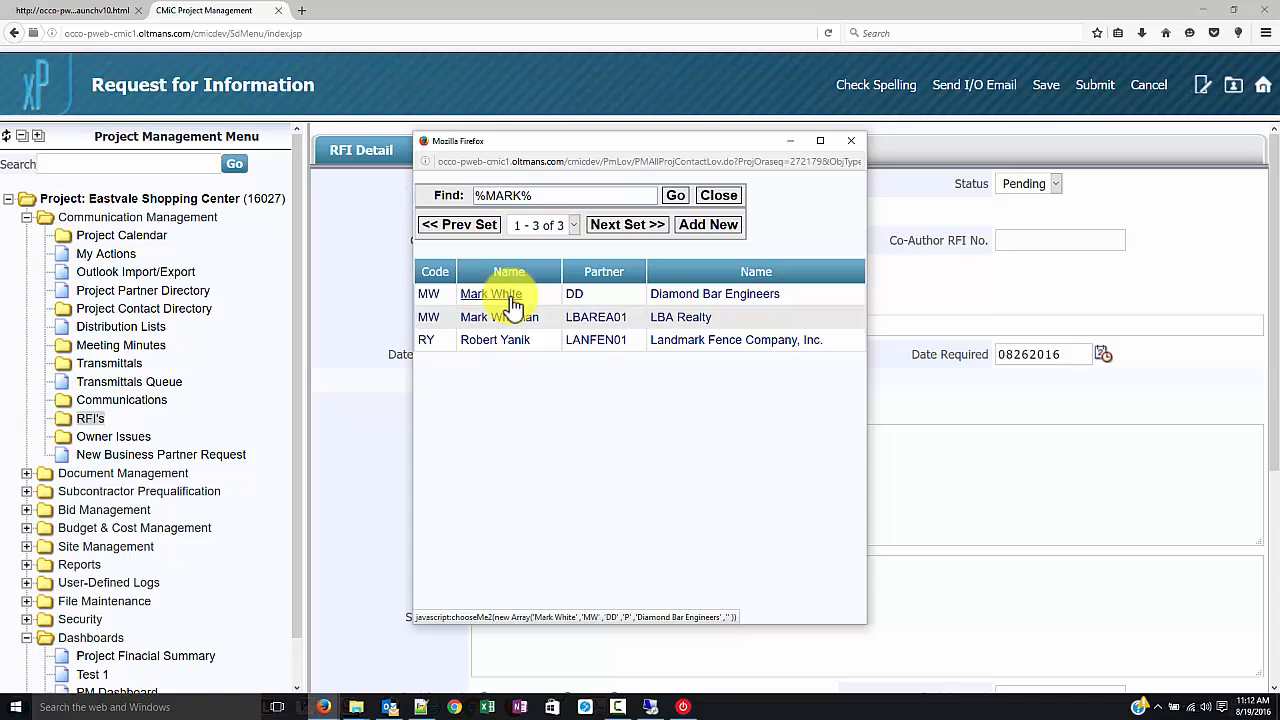
click(510, 296)
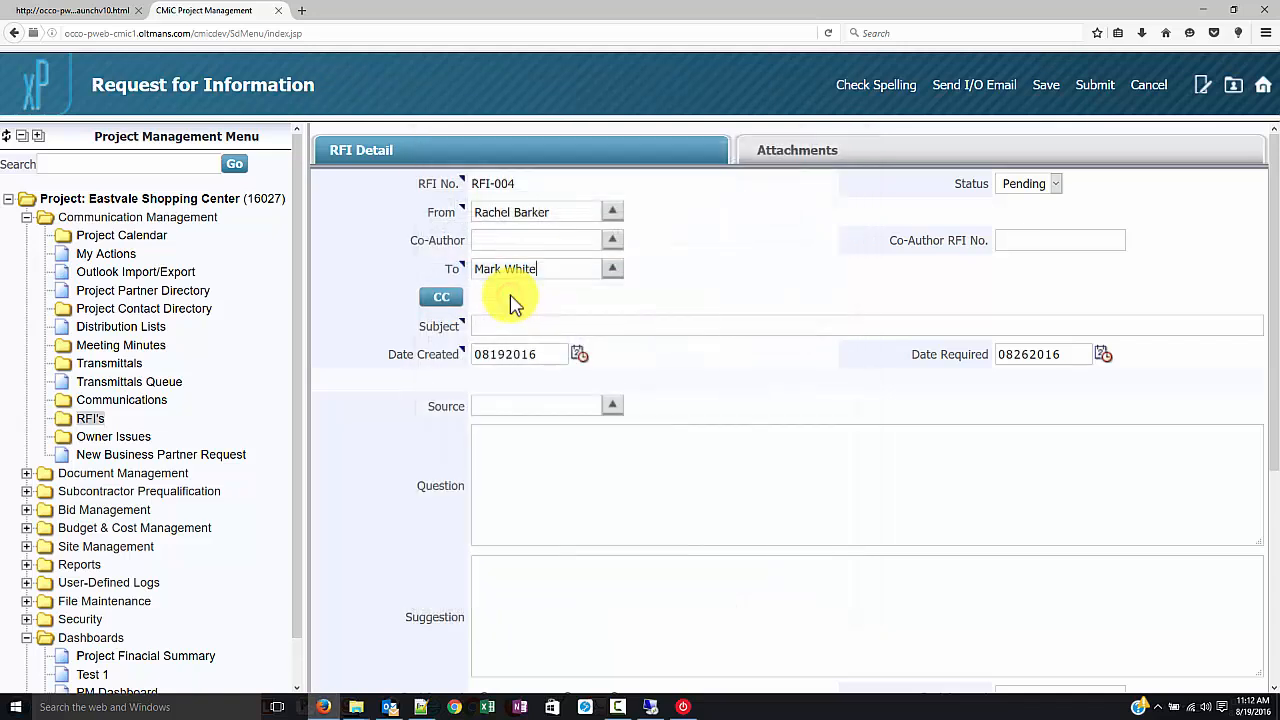
Copy the RFI to one Oltmans Construction Co. contact chosen from the project contacts
click(445, 298)
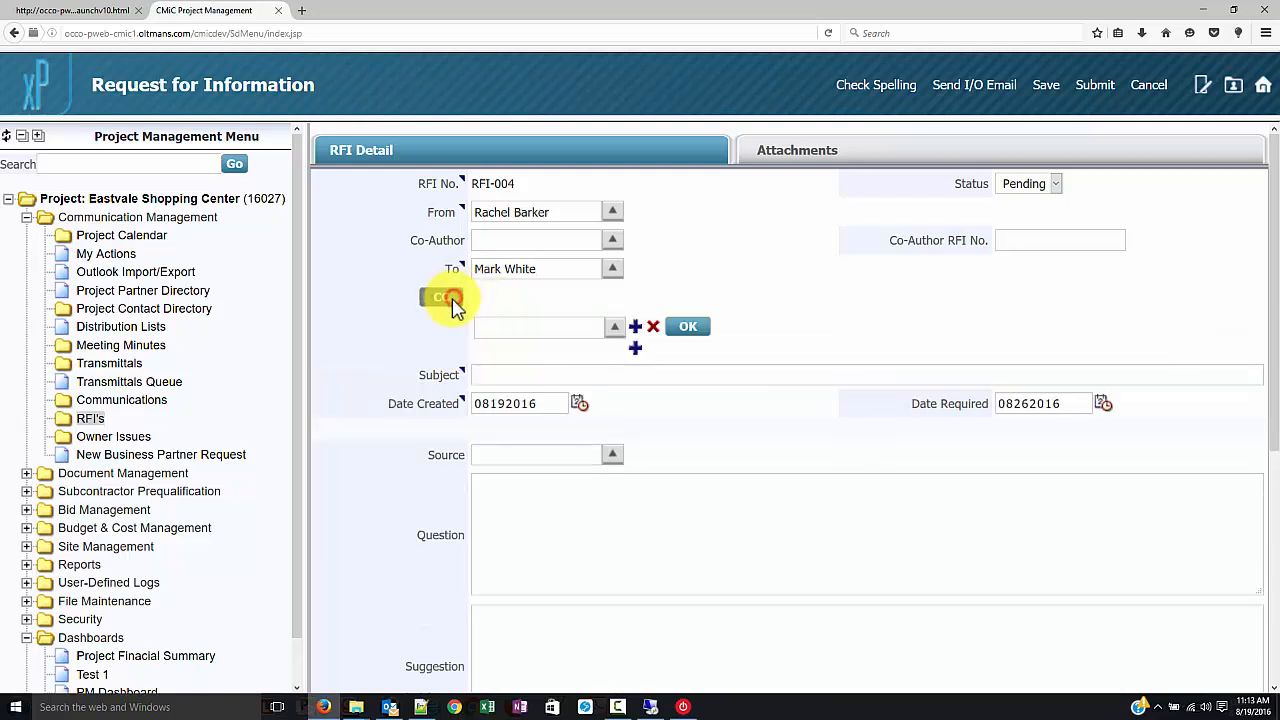
click(616, 332)
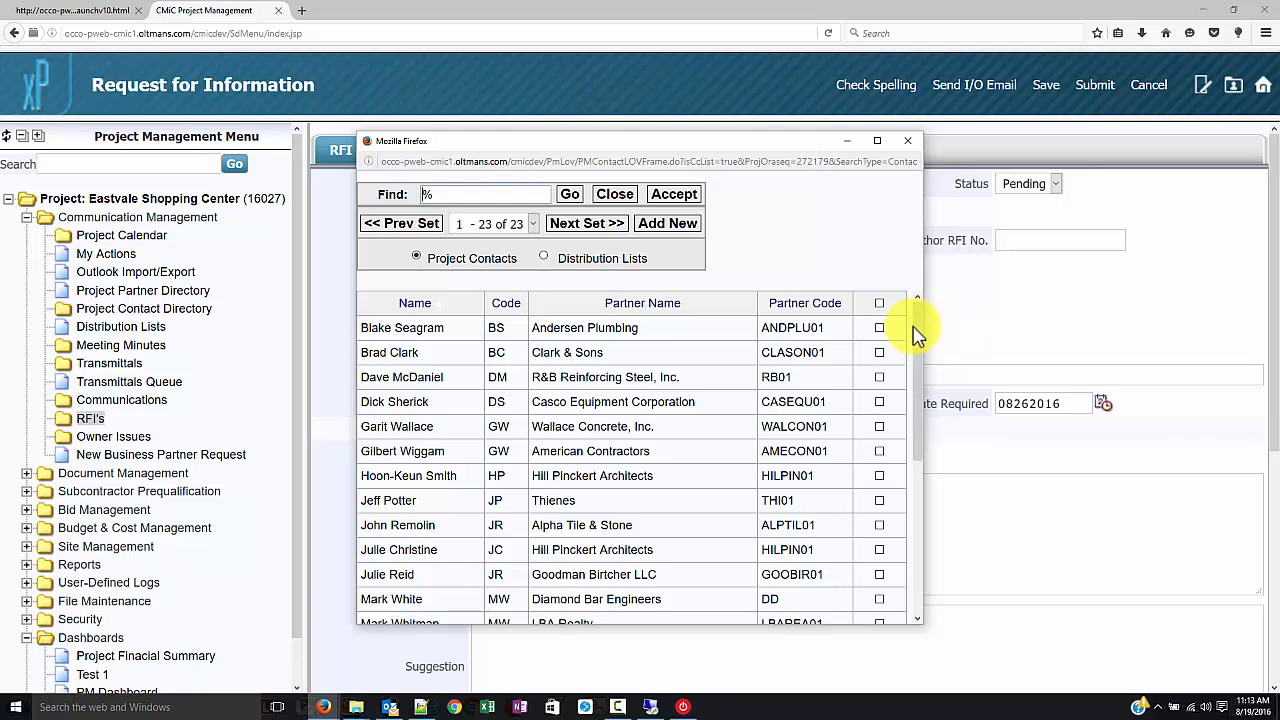
drag(920, 331, 886, 571)
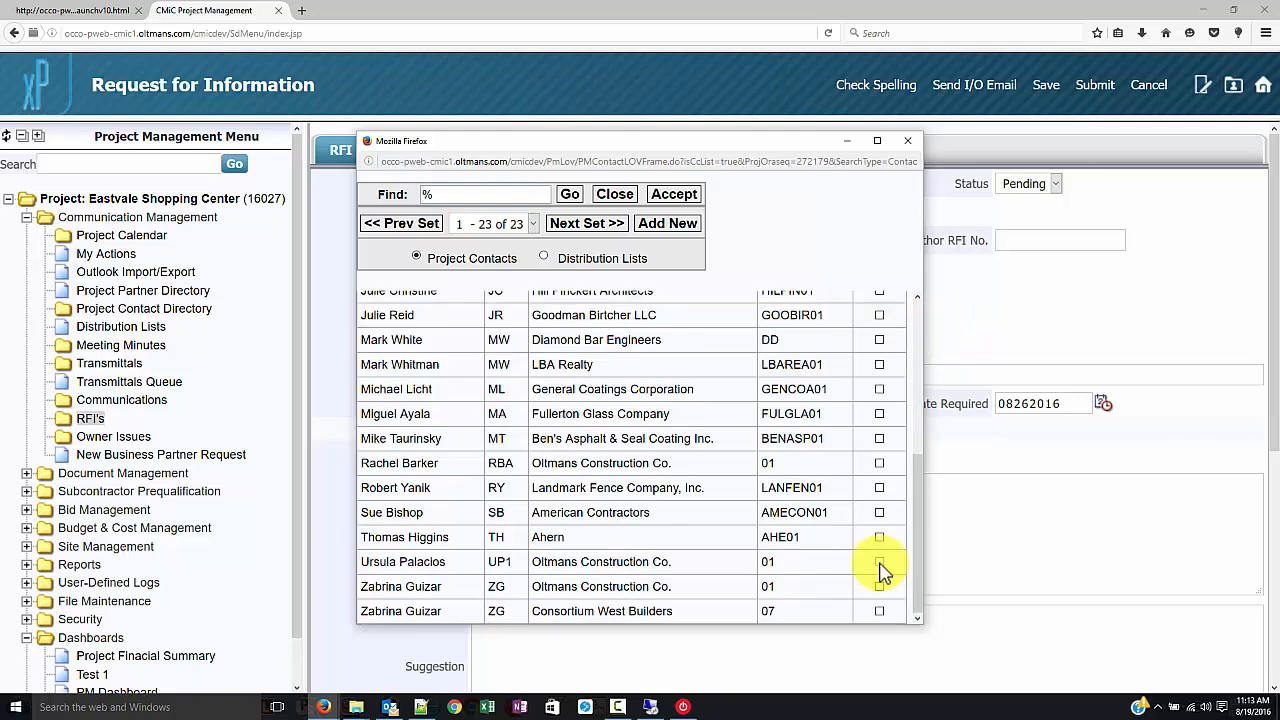
click(879, 562)
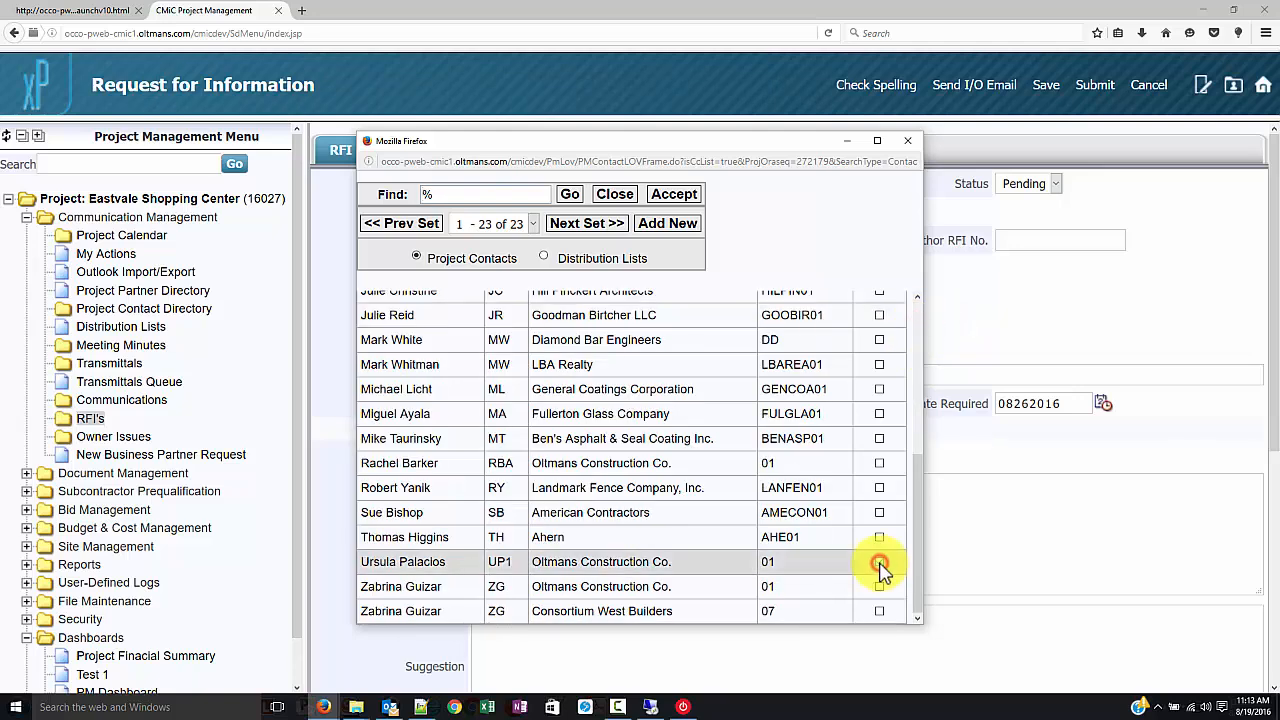
click(672, 194)
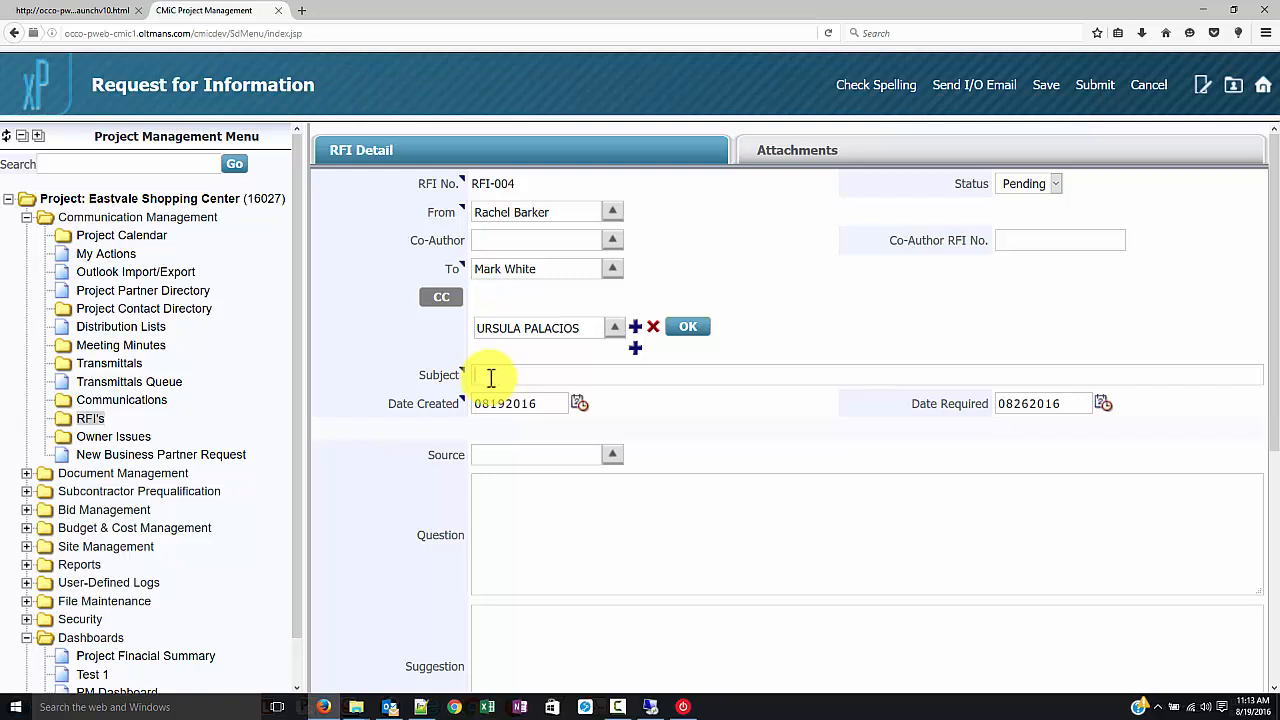
Give the RFI the subject "Beverage Area Room 105 Dimensions", creation date August 20, 2016 and required date August 24, 2016
click(491, 377)
click(523, 392)
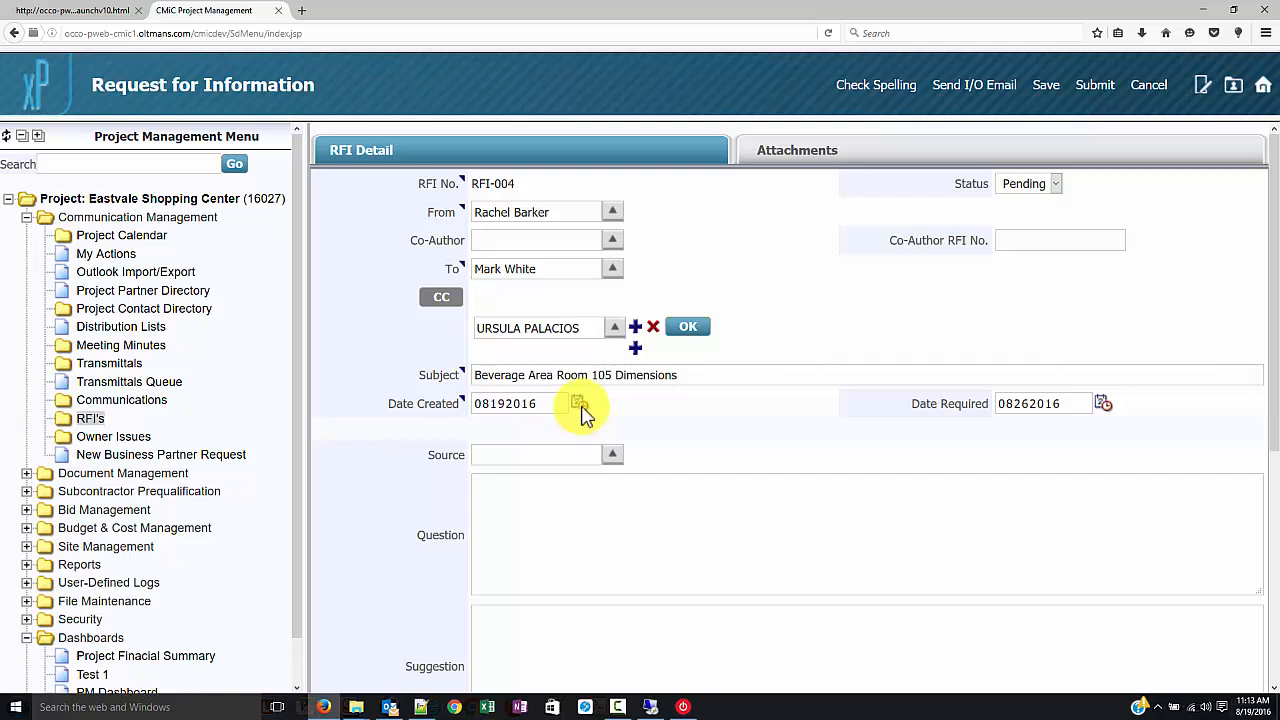
click(580, 405)
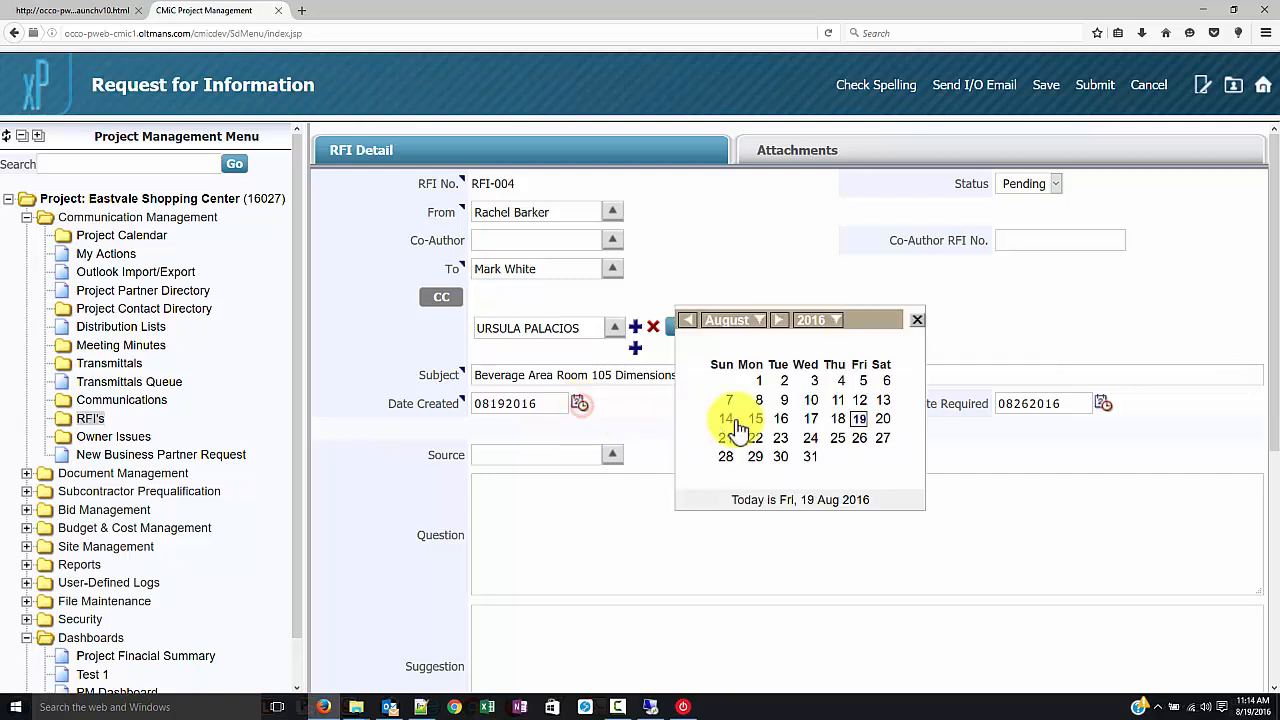
click(884, 420)
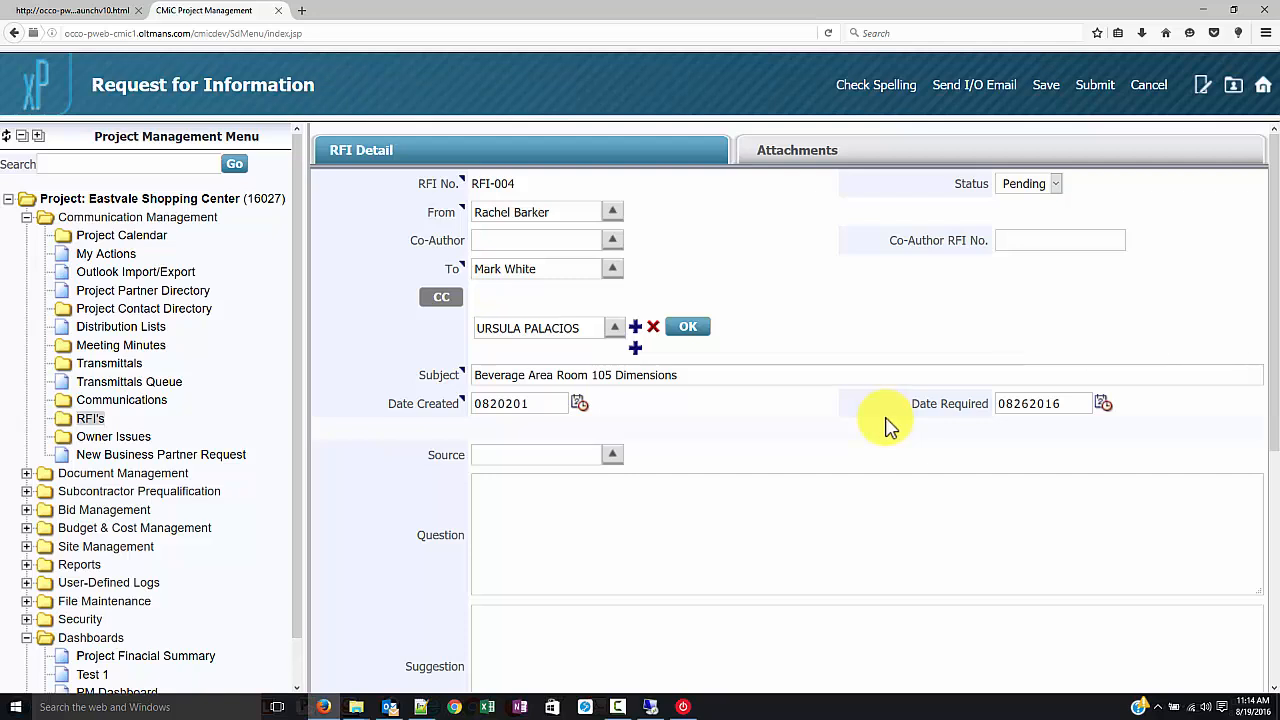
click(1103, 408)
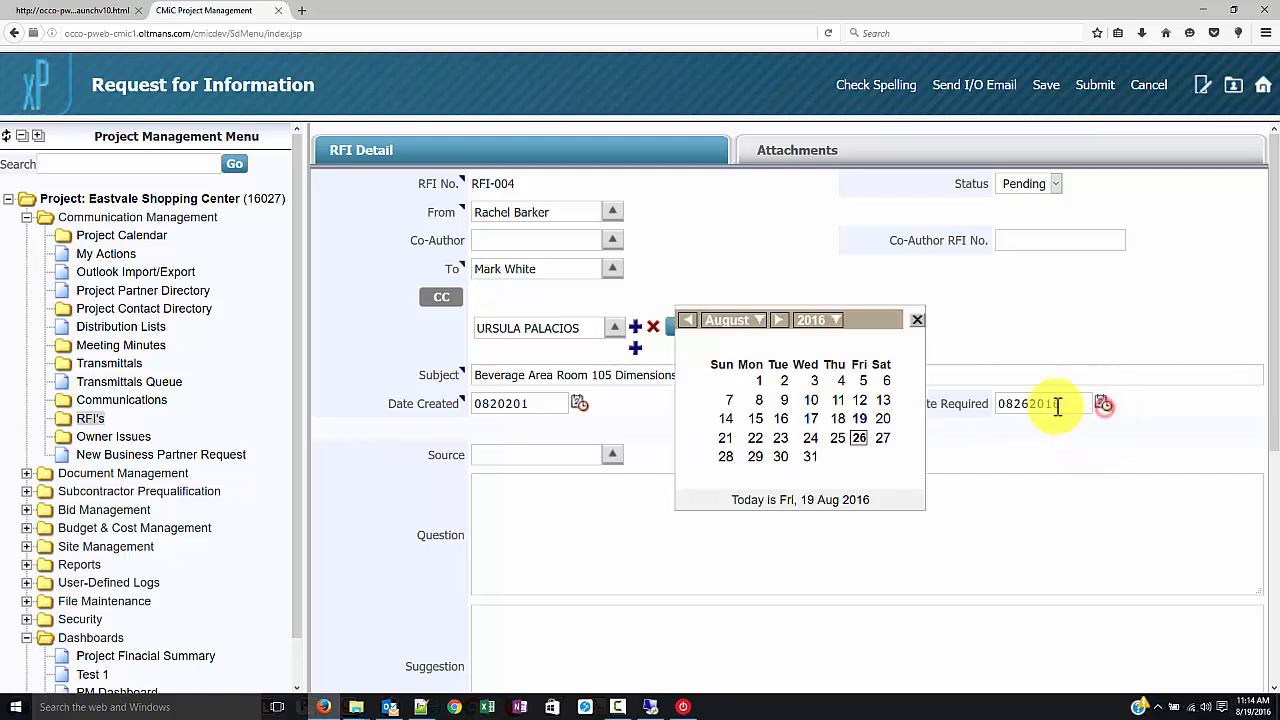
click(812, 440)
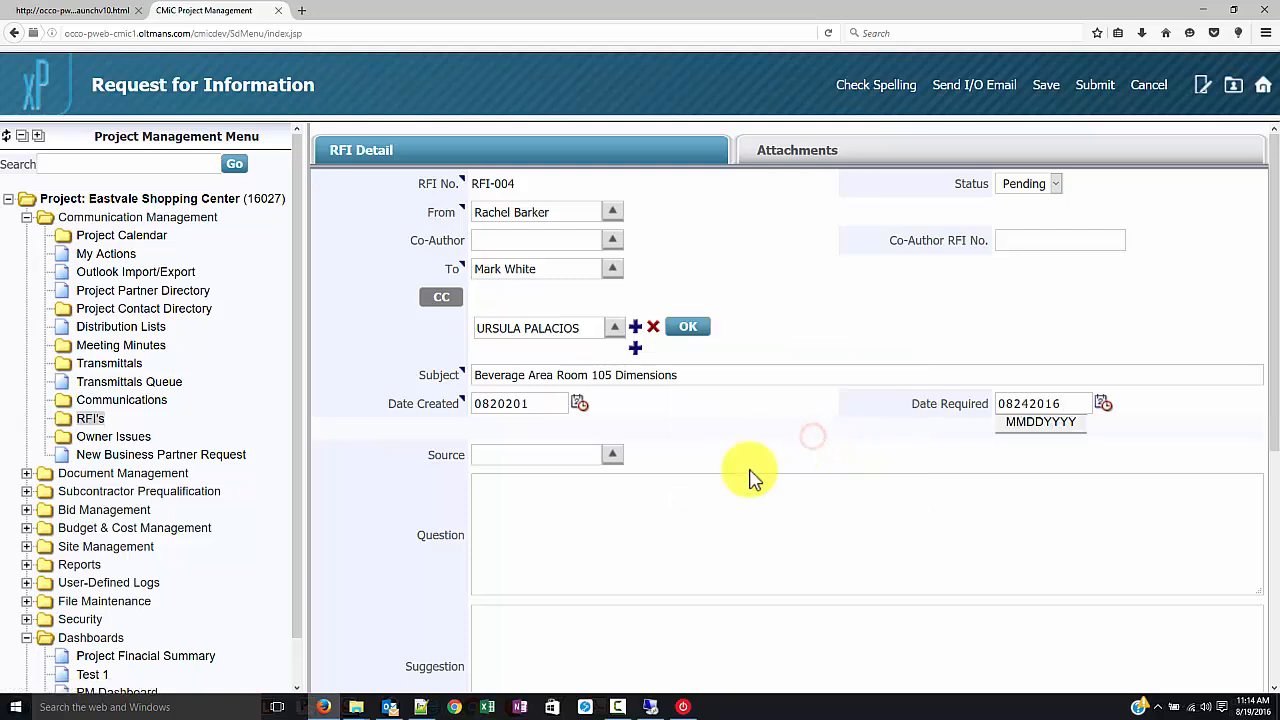
Enter the RFI question "Please provide the dimensions for Beverage Area Room 105 and wall layout information. (Referenced Sheet A-111)"
click(513, 485)
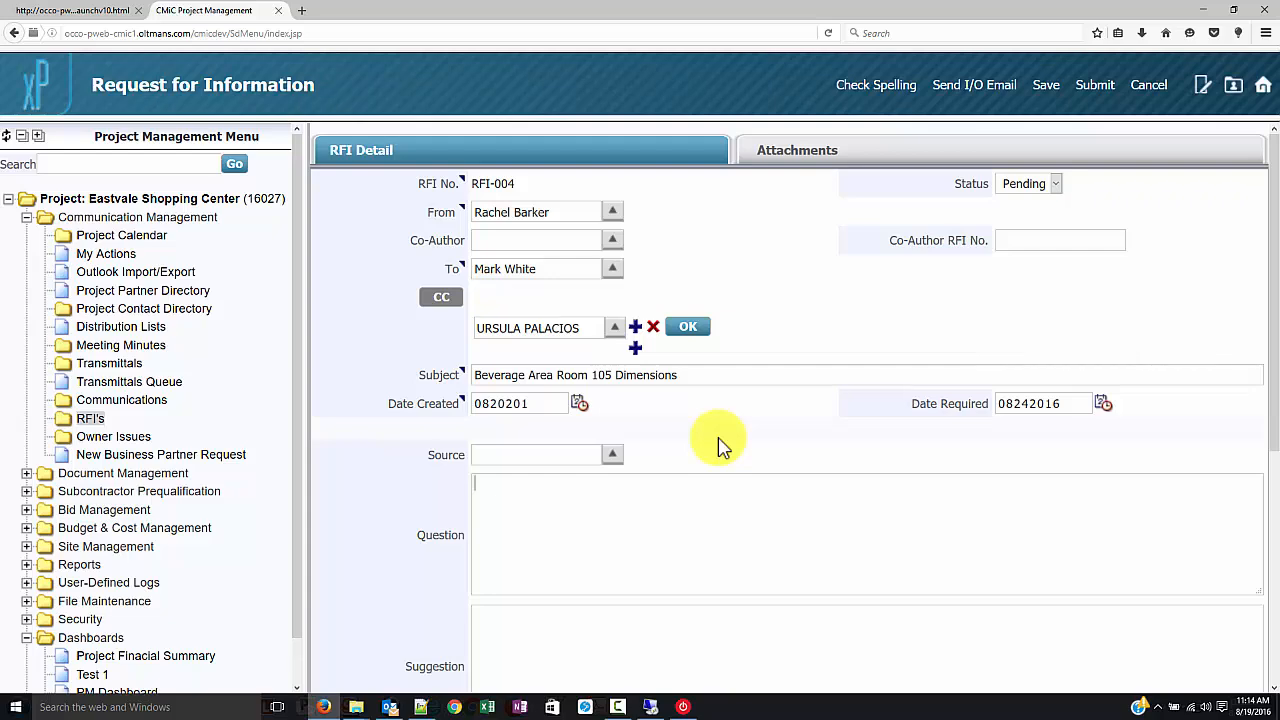
text(Please provide the dimensions for Beverage Area Room 105 and wall layout information.  (Referenced Sheet A-111))
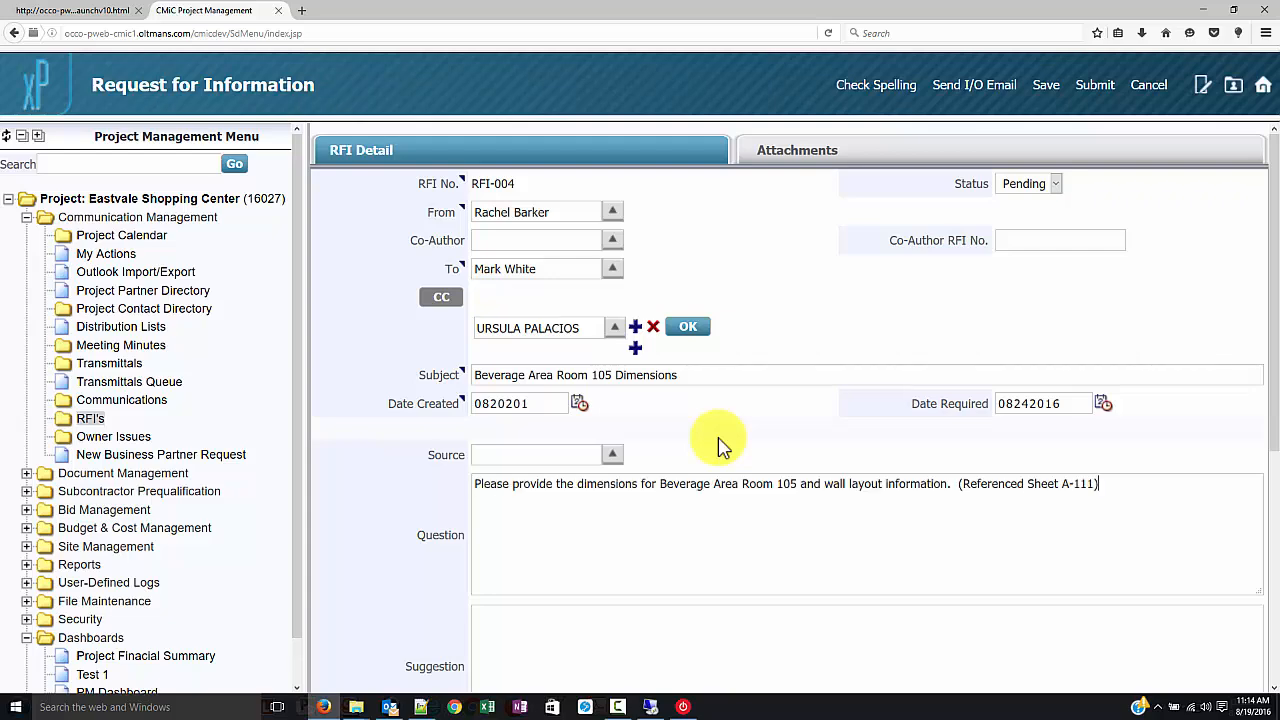
Set the question's cost and schedule impacts to Yes with a cost amount of 1000 and 4 days, and save the RFI
scroll(730, 445, down, 5)
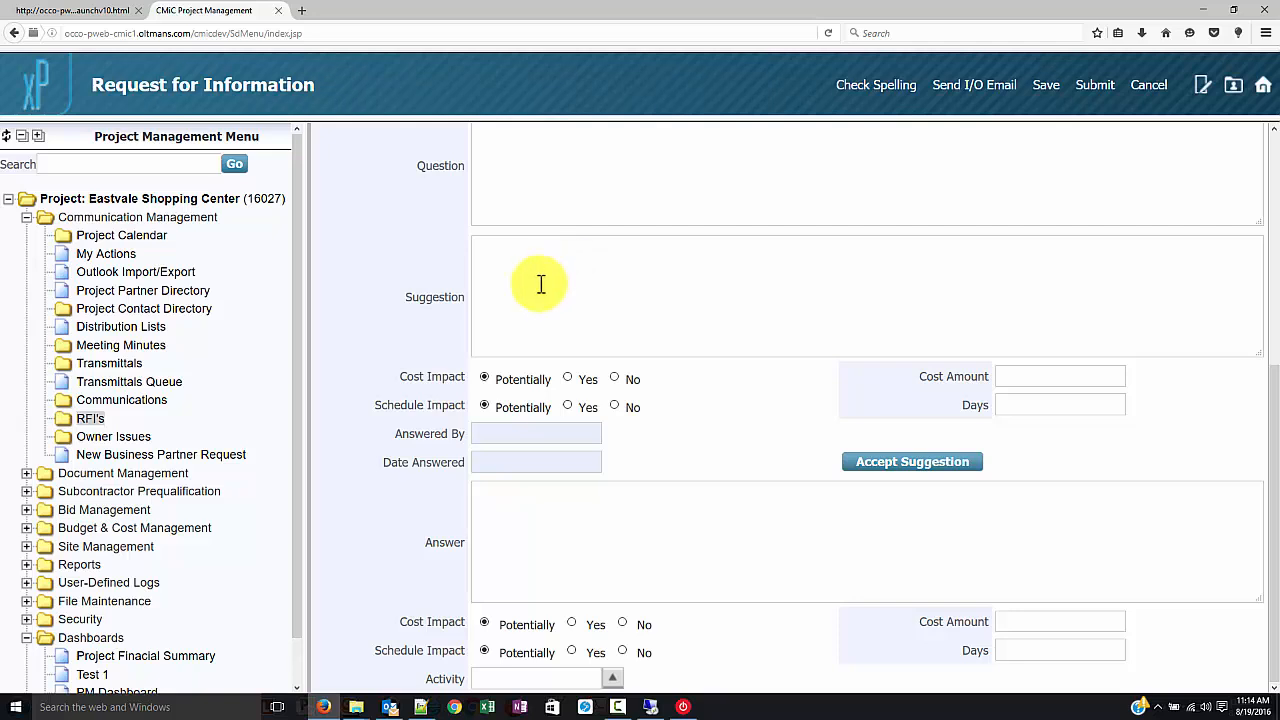
click(568, 380)
click(567, 407)
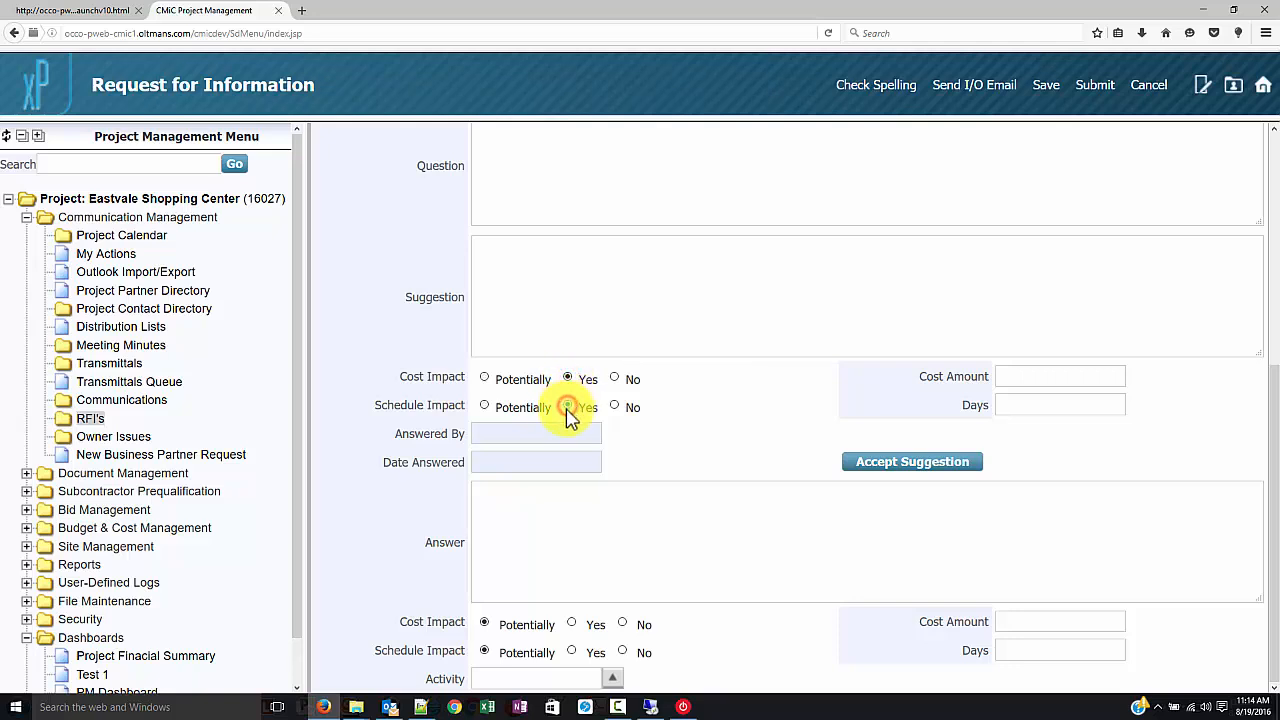
click(1028, 385)
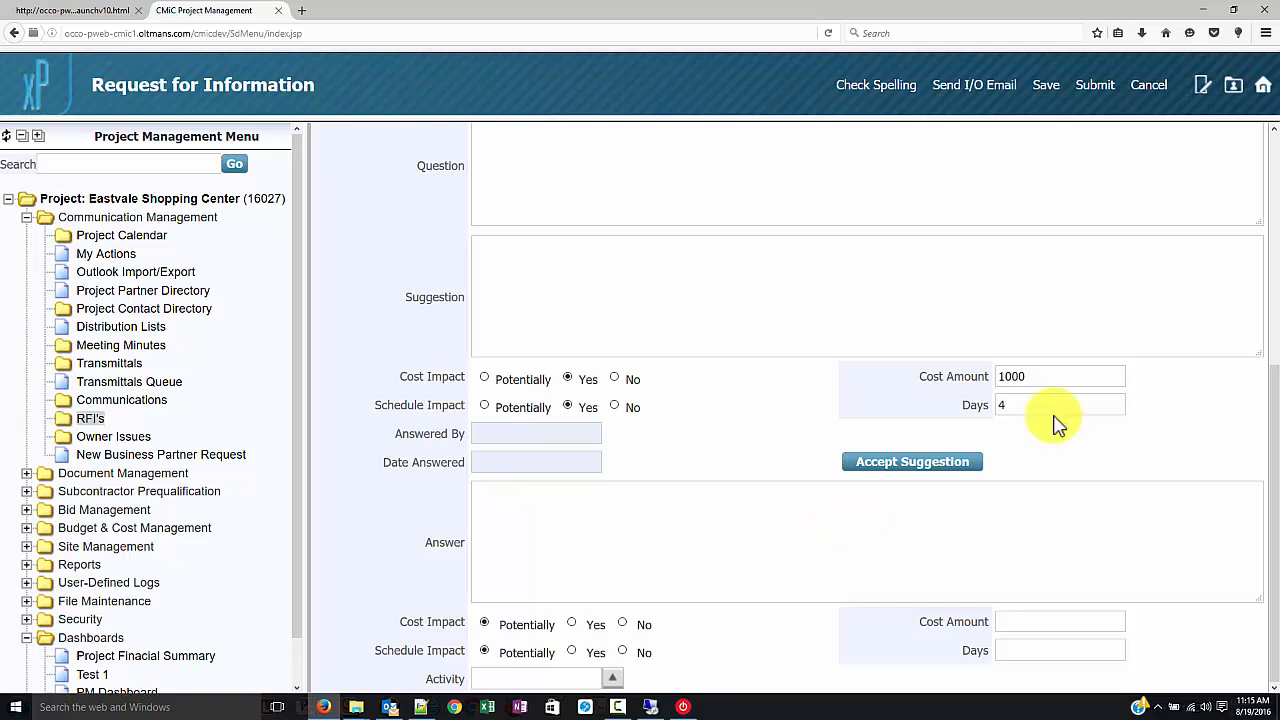
click(1055, 80)
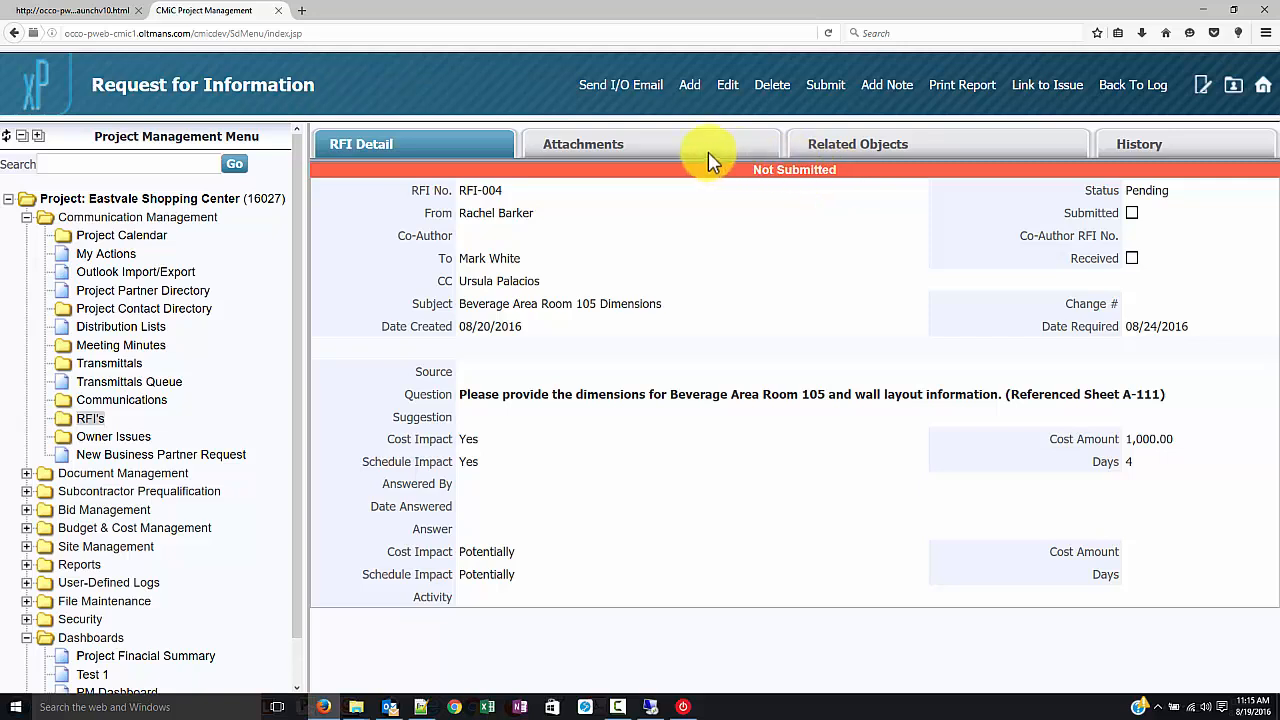
Attach the Construction Documents item 16027-CD-001 to the RFI and save the attachment
click(668, 144)
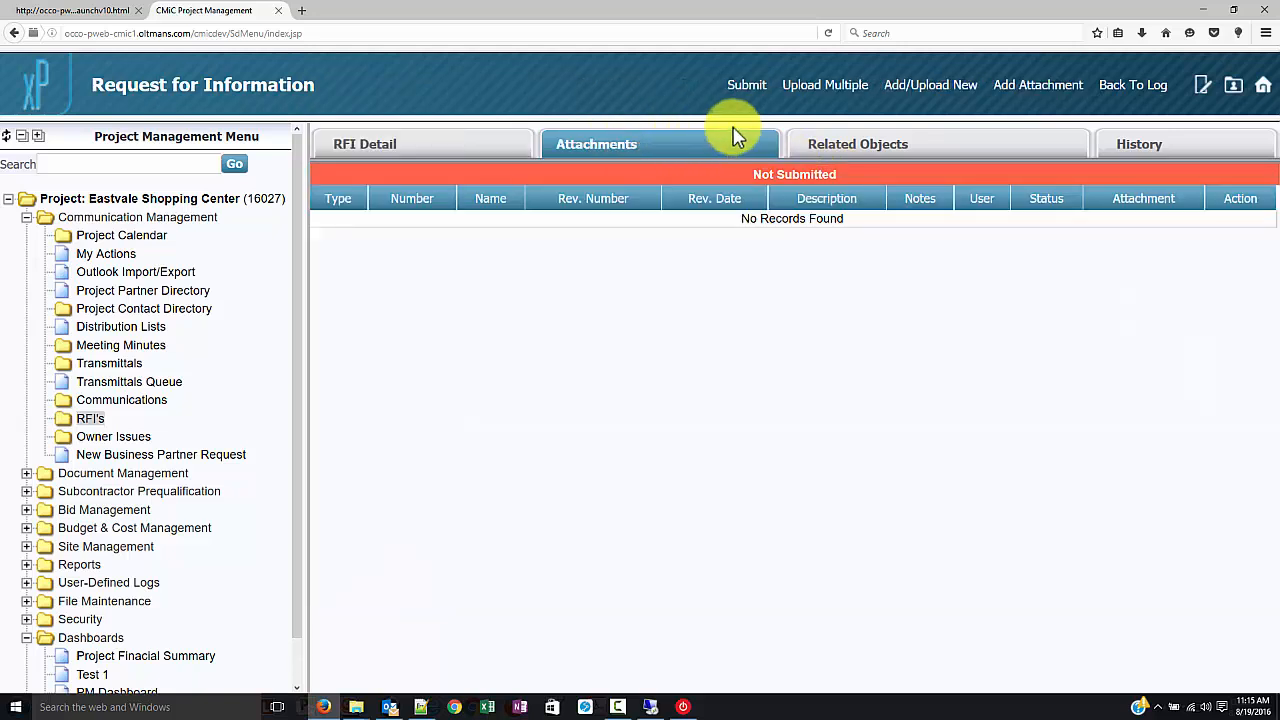
click(1037, 87)
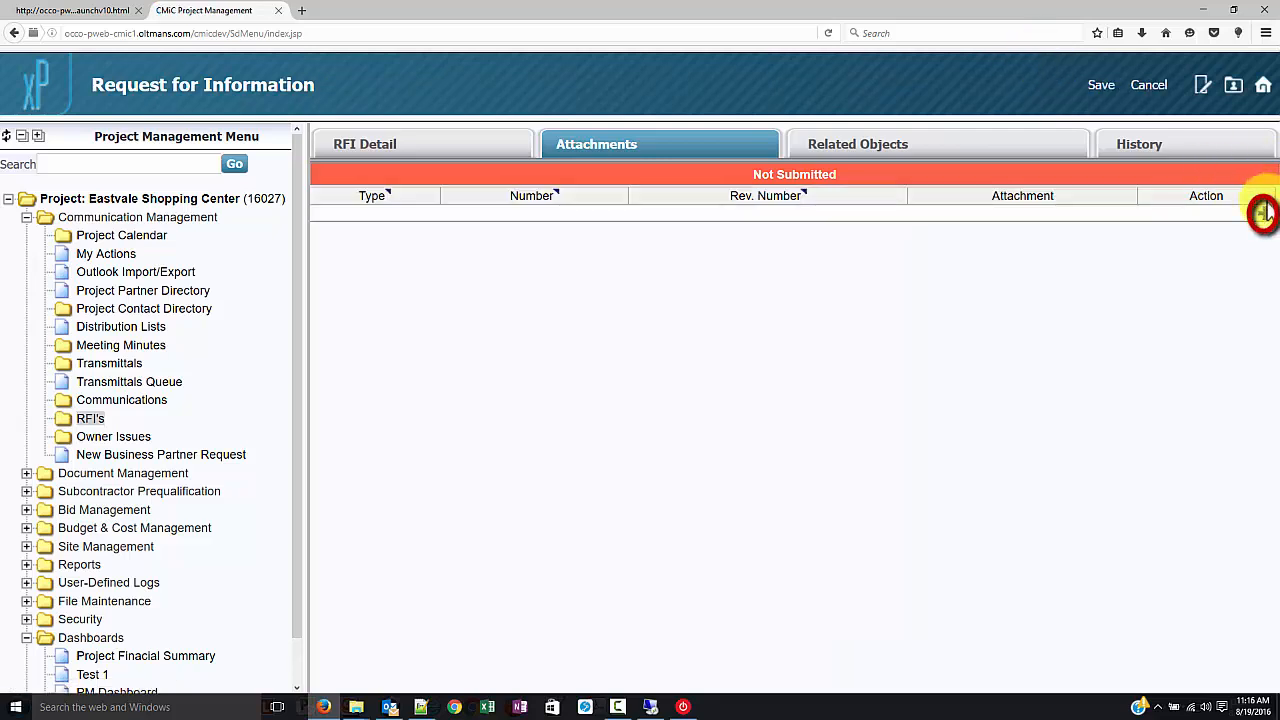
click(1264, 216)
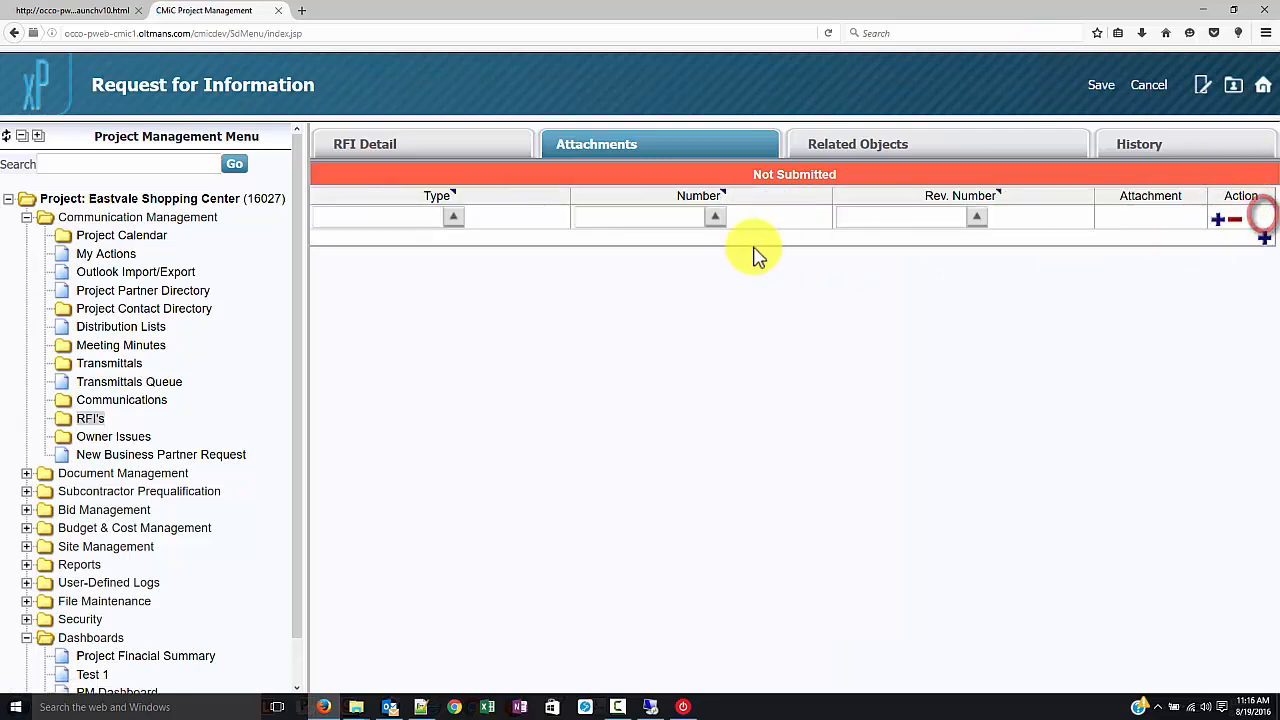
click(458, 219)
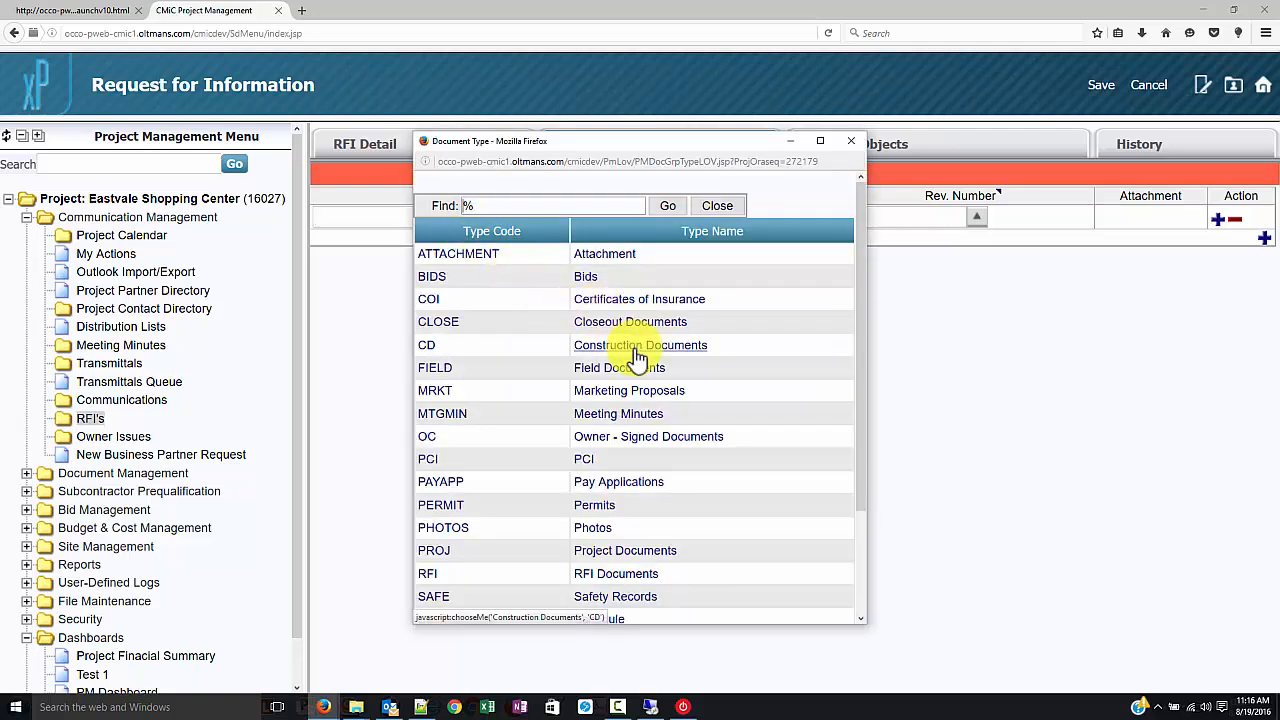
click(688, 349)
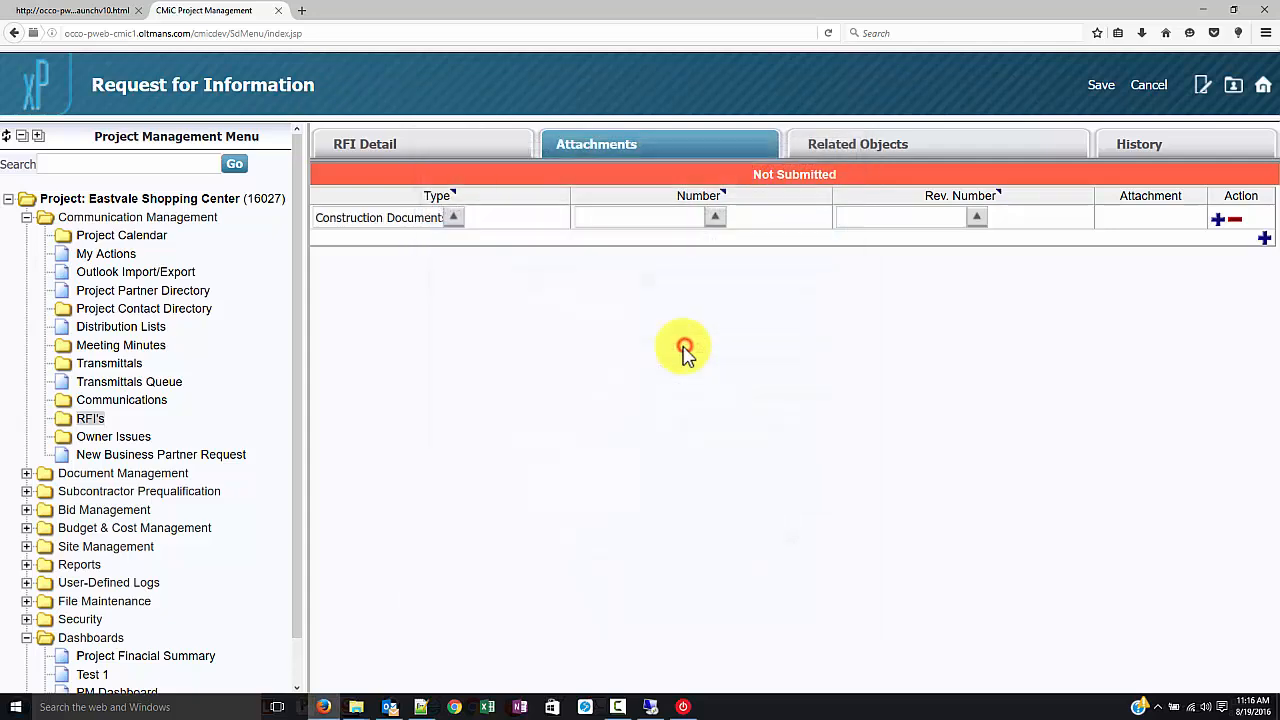
click(714, 220)
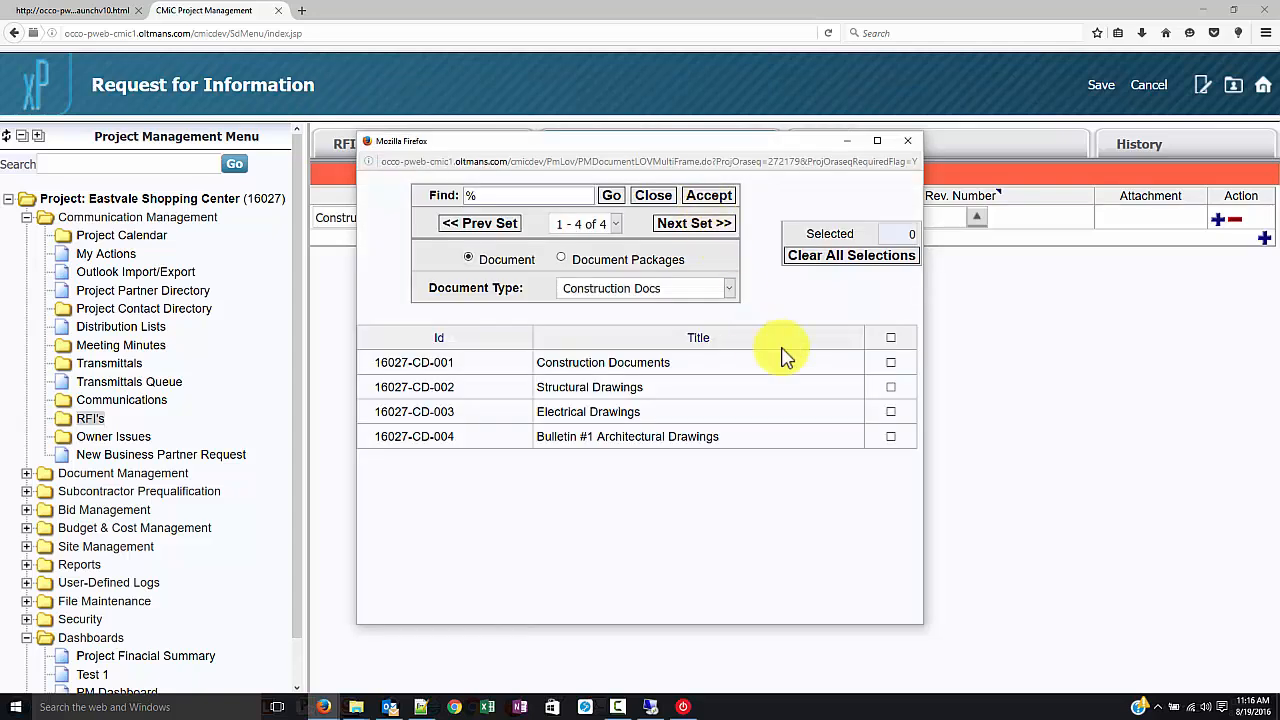
click(891, 364)
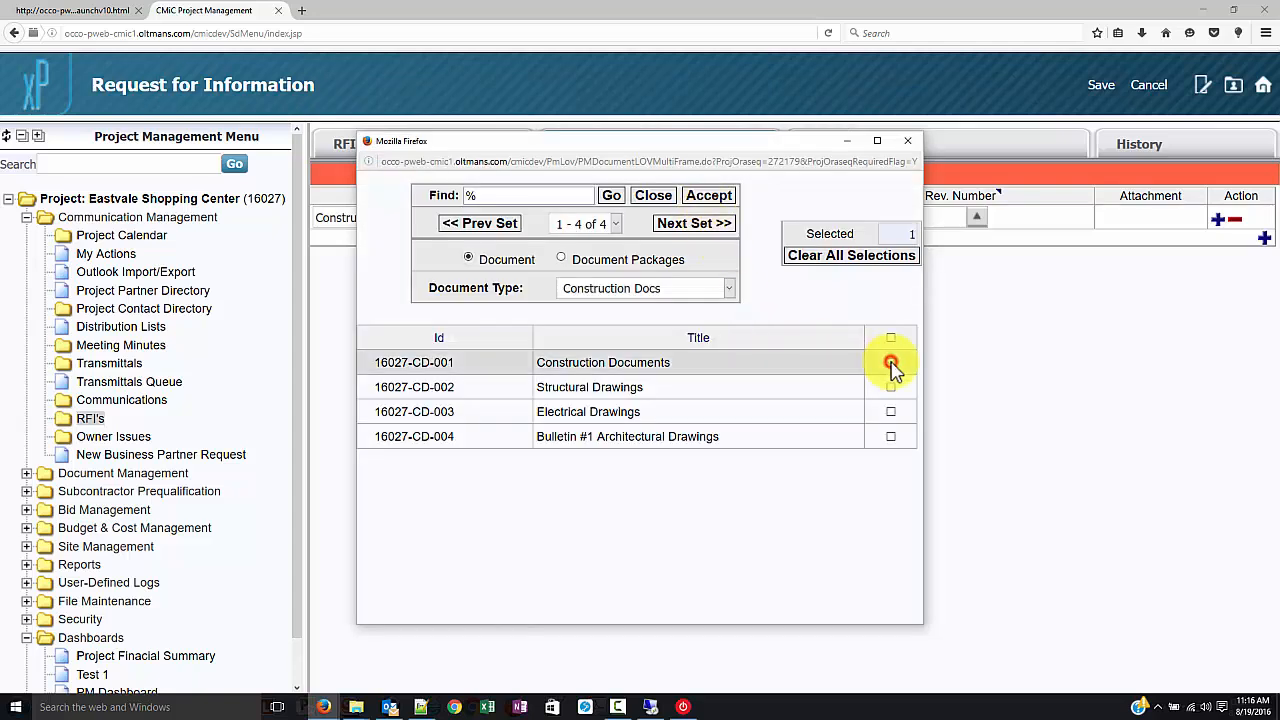
click(690, 195)
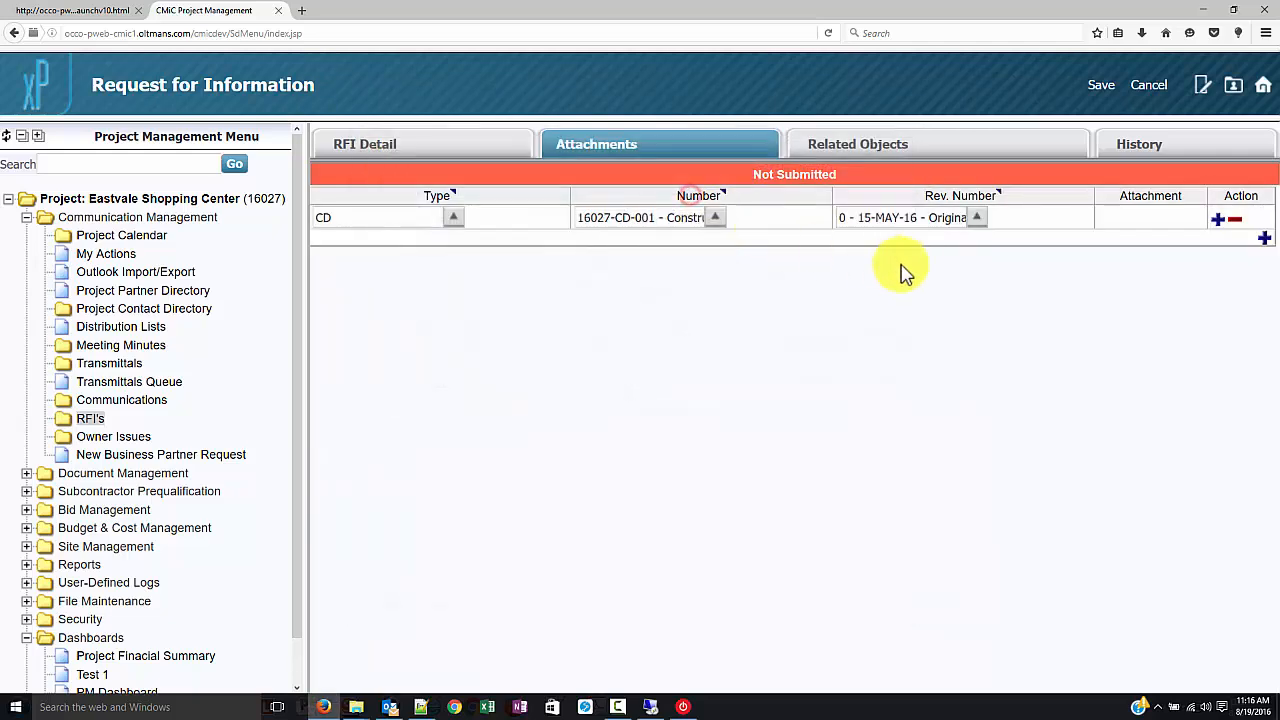
click(1100, 87)
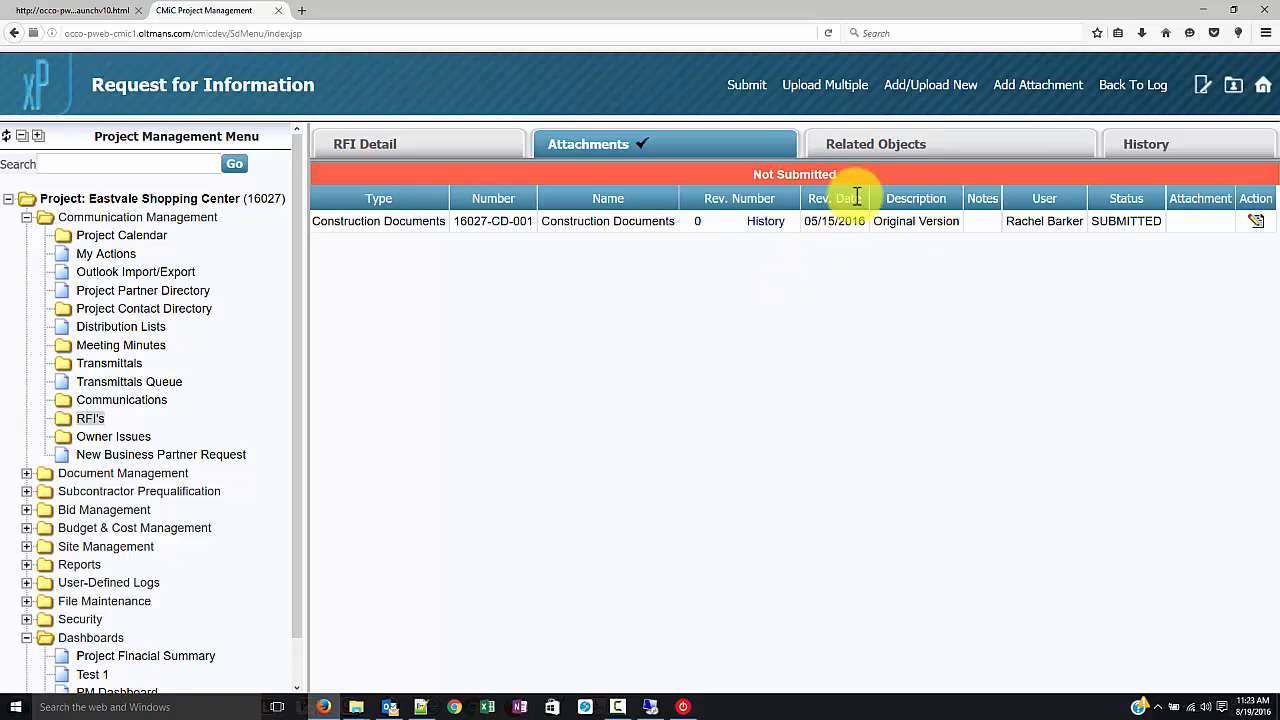
Assign the Communication object COM-002 "Test Communication" to the RFI as a related object
click(880, 145)
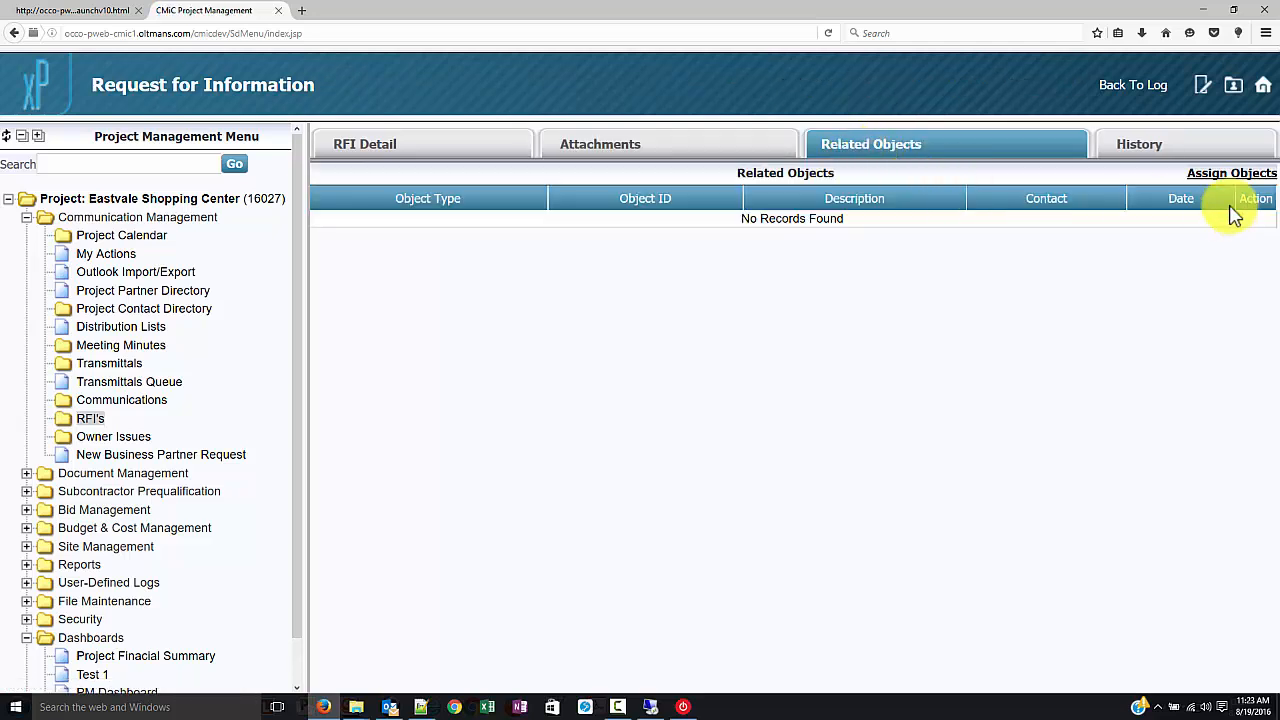
click(1227, 176)
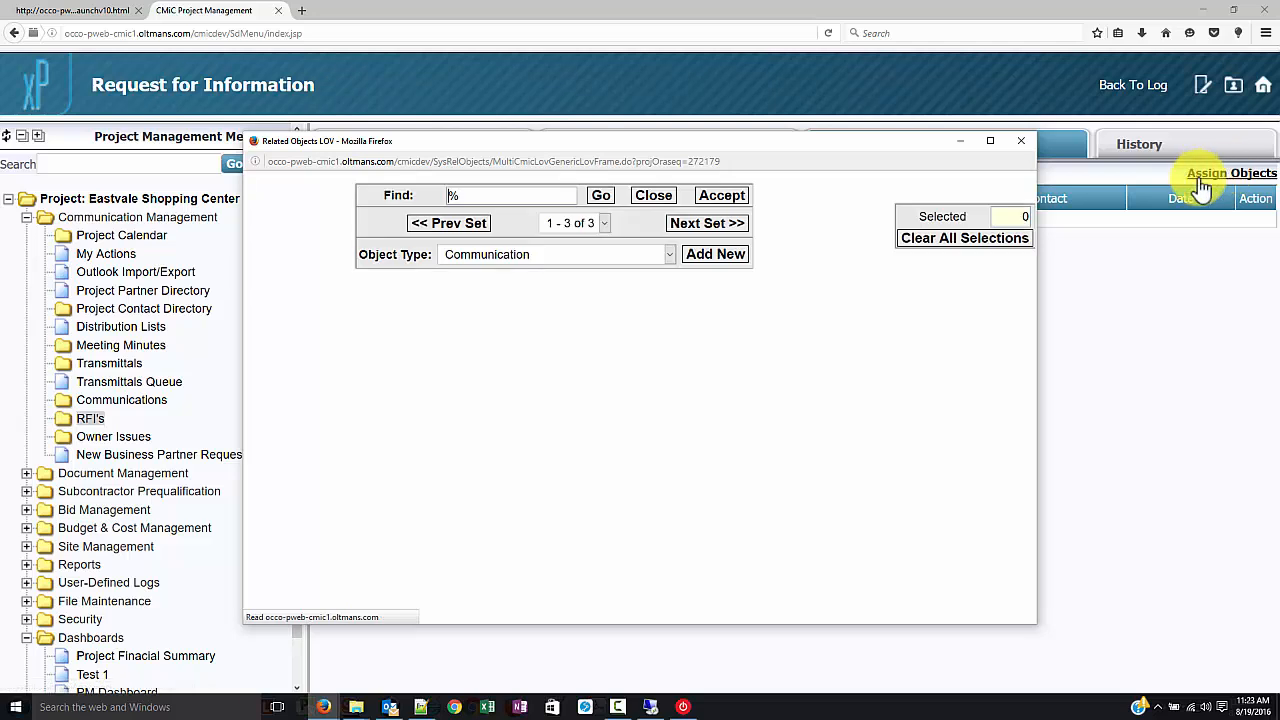
click(671, 254)
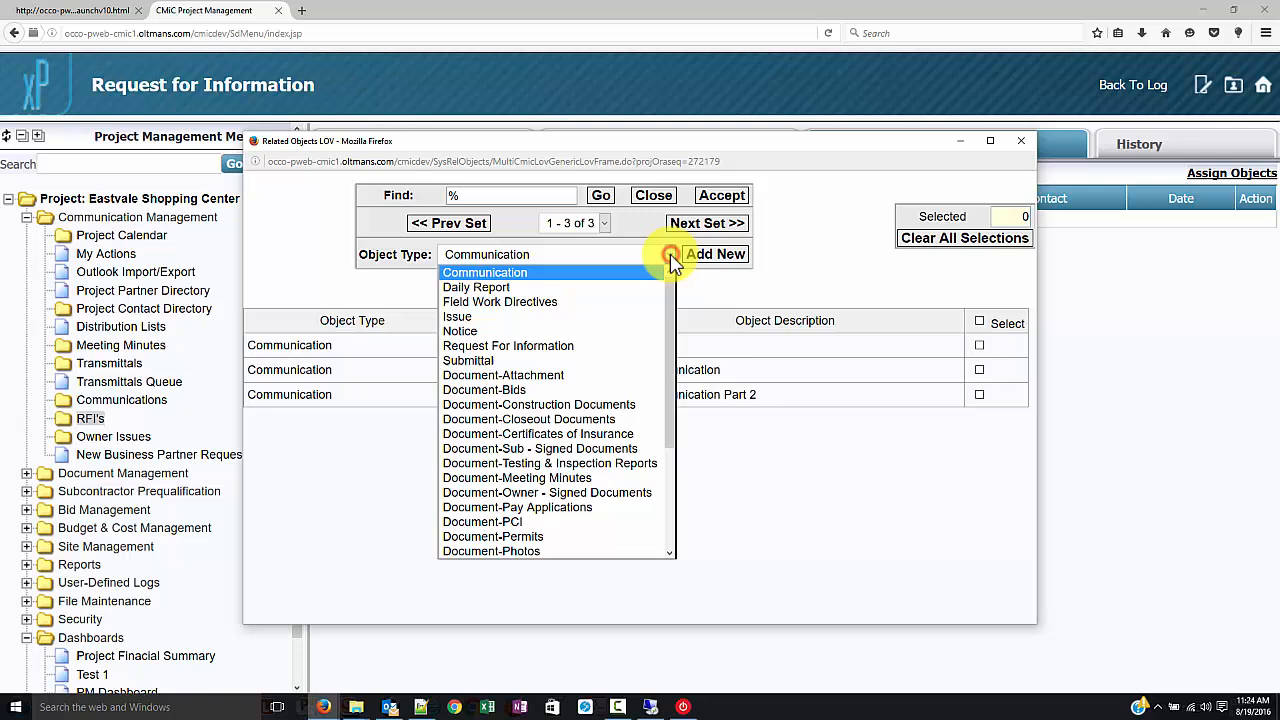
click(585, 278)
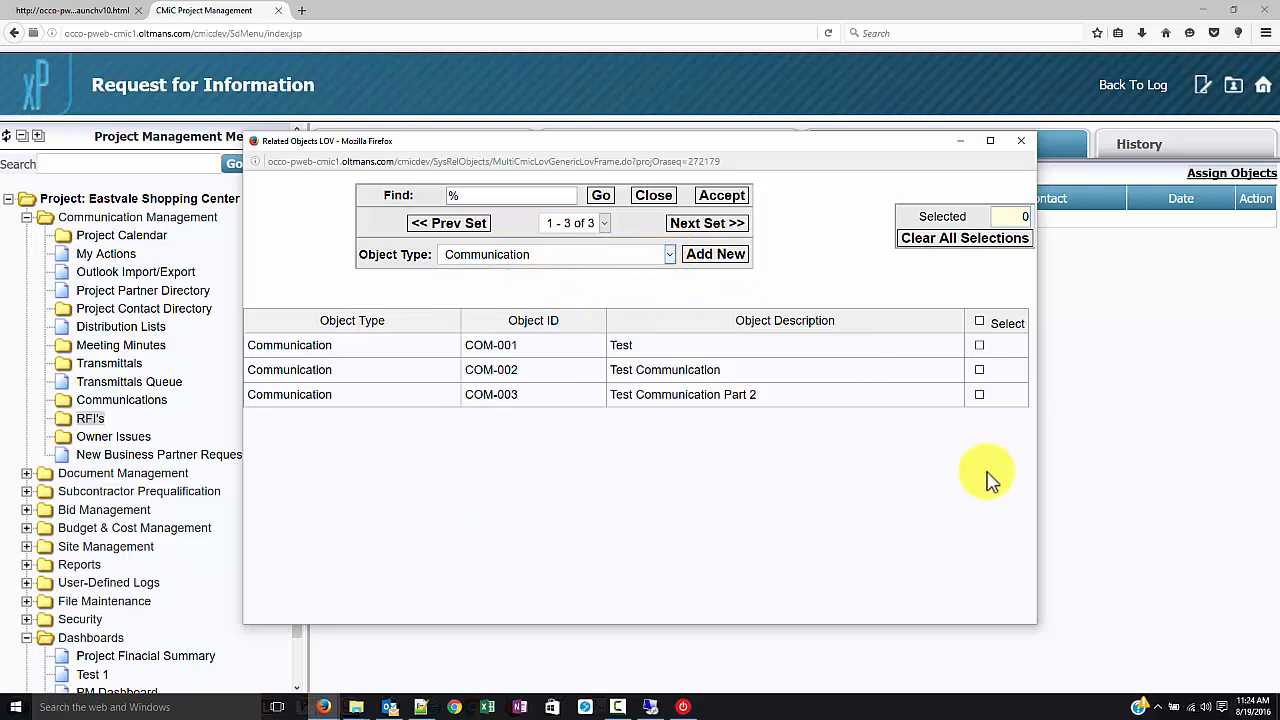
click(979, 370)
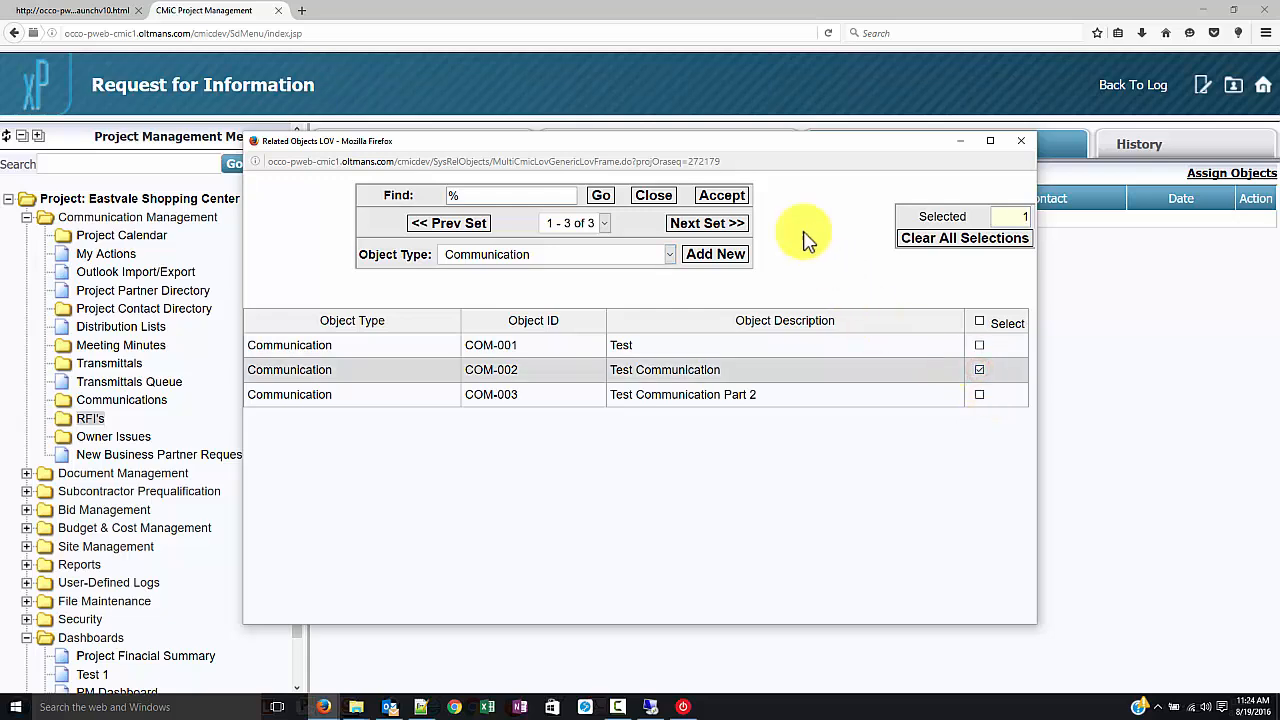
click(722, 195)
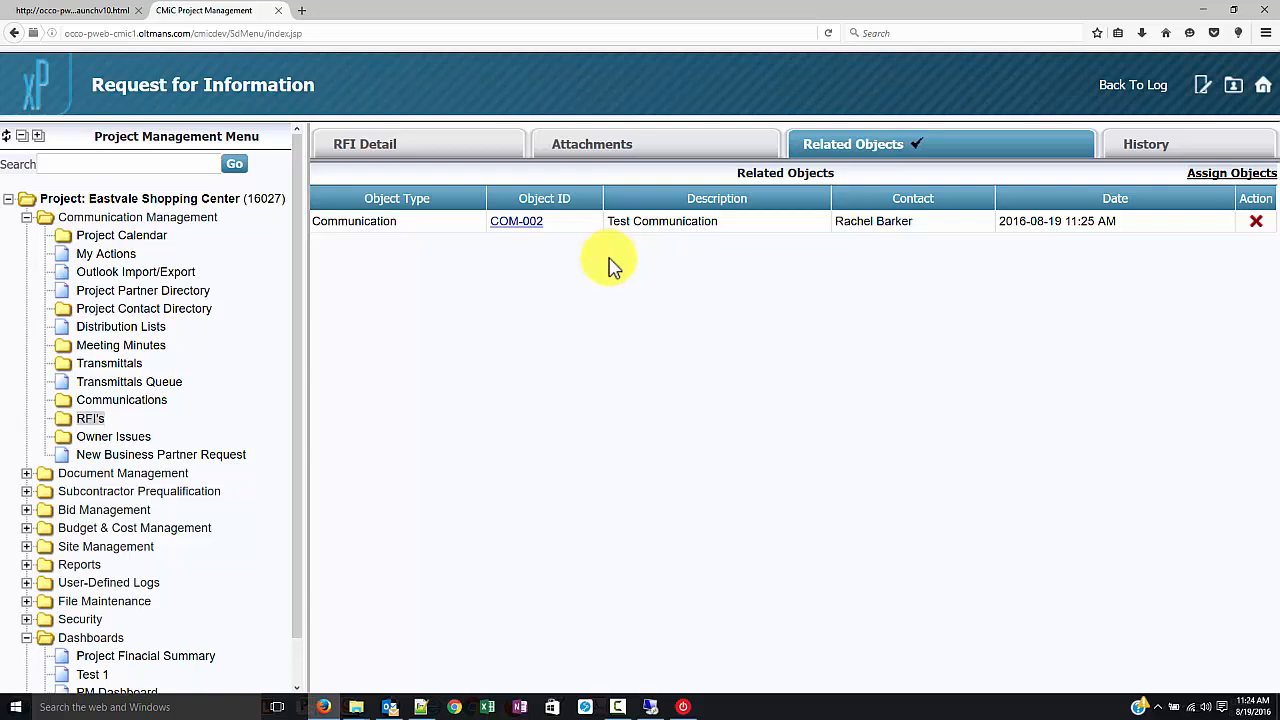
Return to the RFI's details and submit the RFI
click(369, 148)
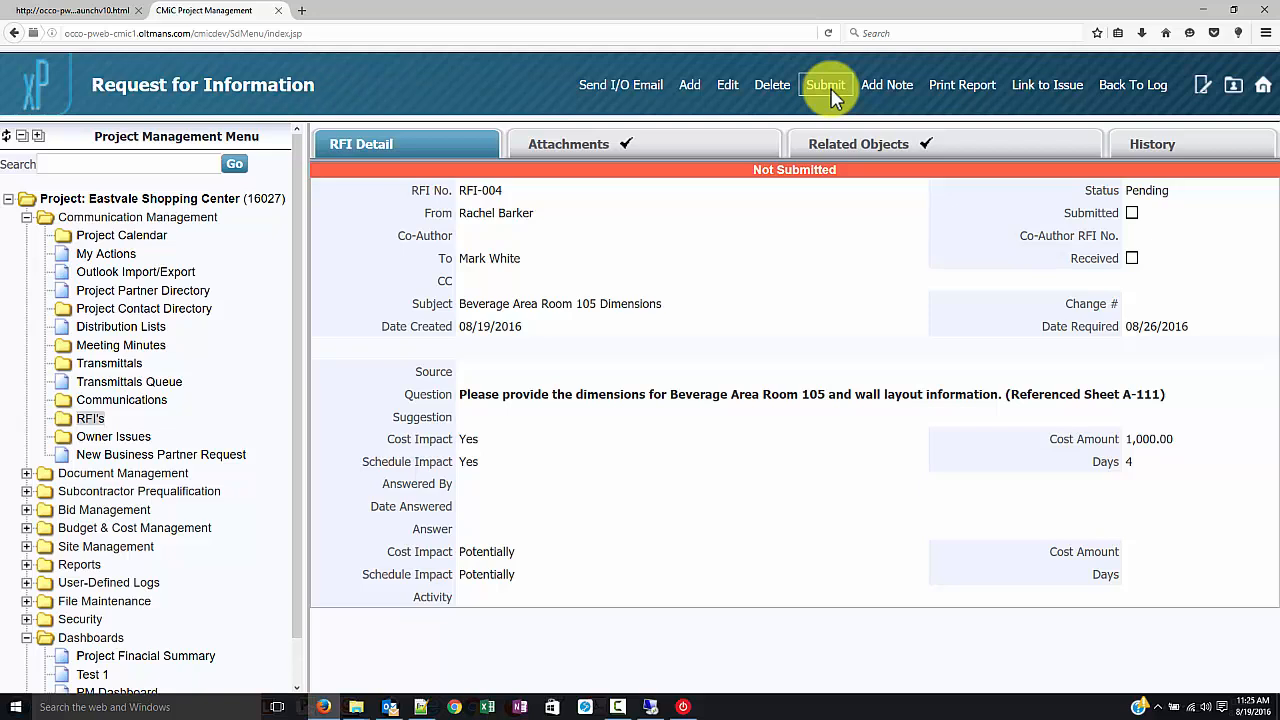
click(833, 89)
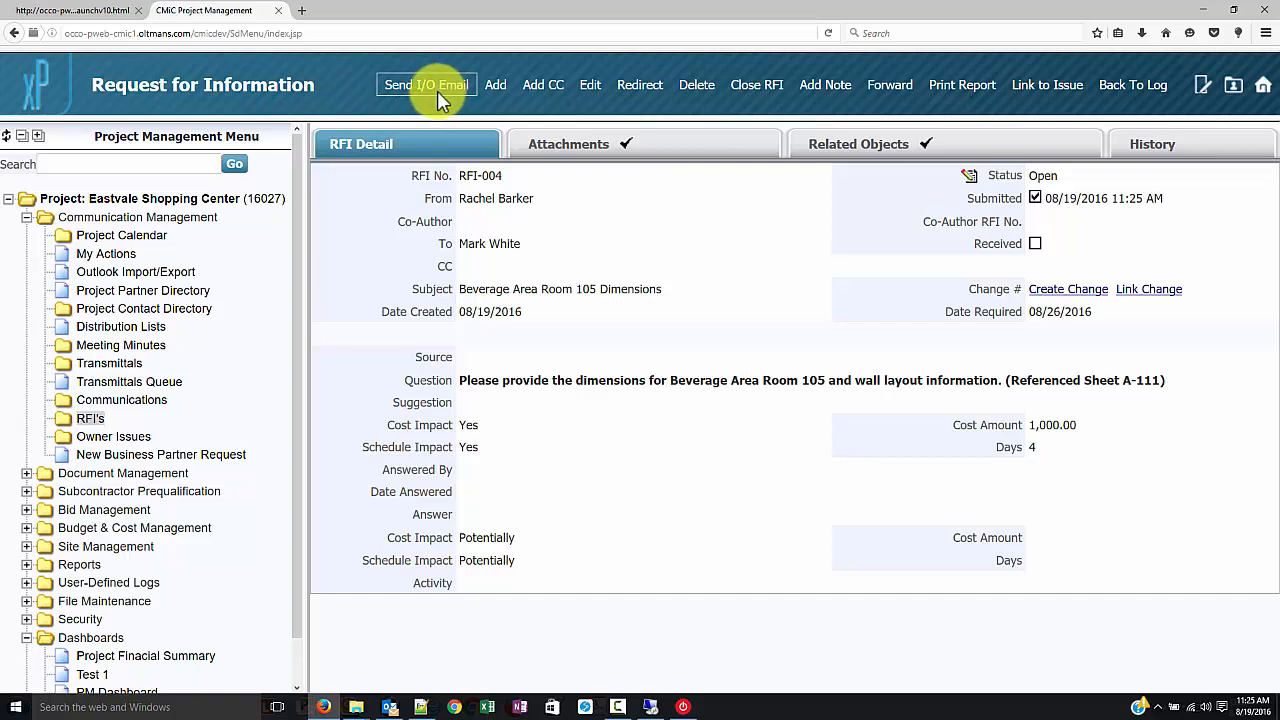
Send the RFI as an I/O email to its recipient with CC enabled, and open the RFI's history to check the sent emails
click(437, 90)
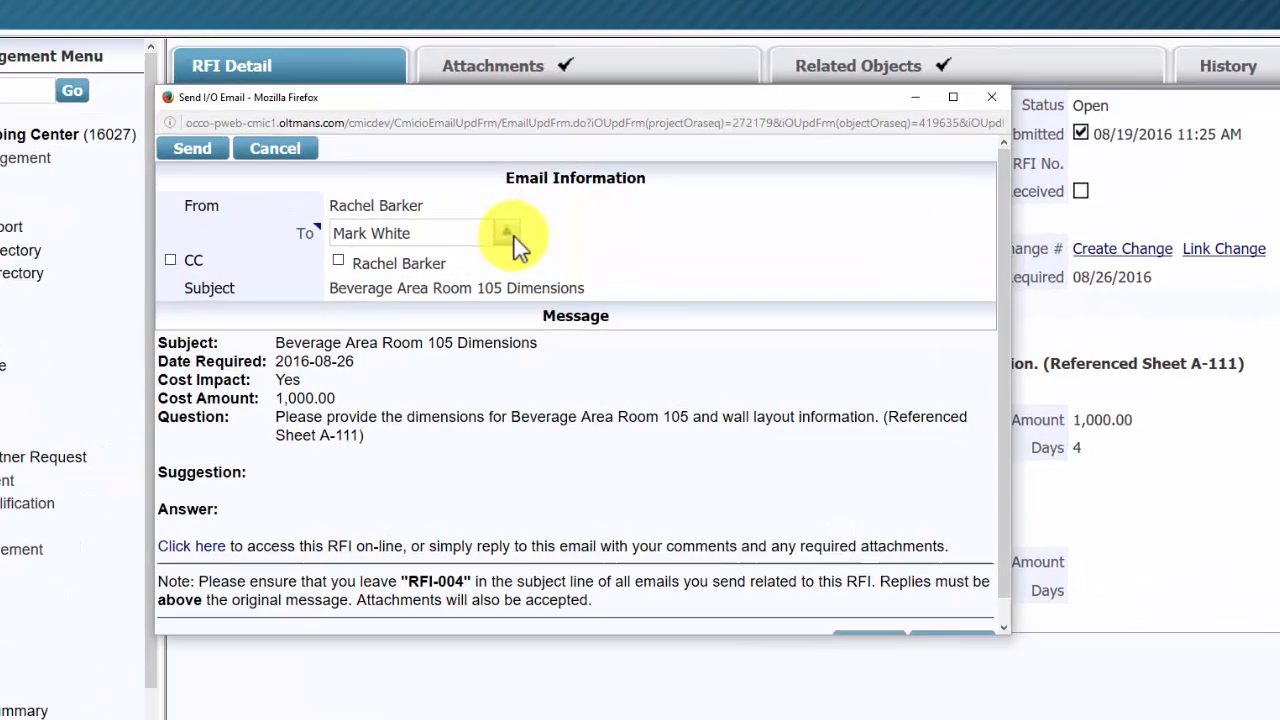
click(582, 280)
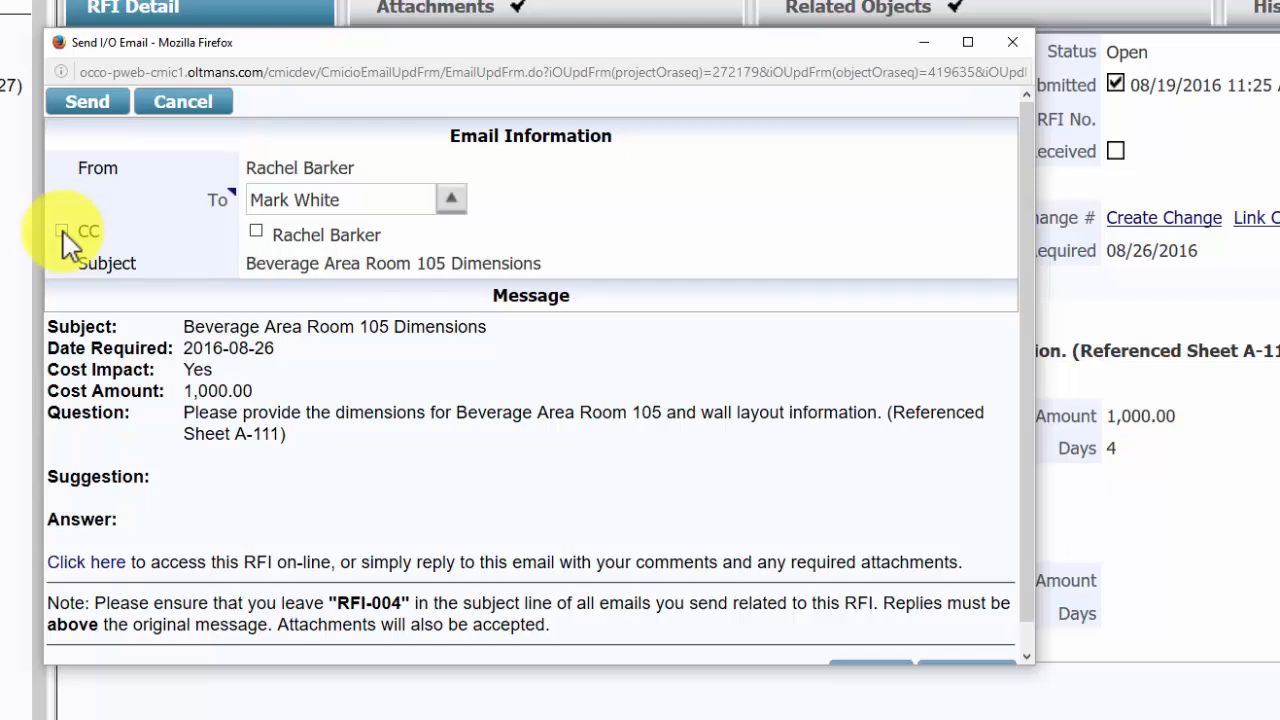
click(62, 232)
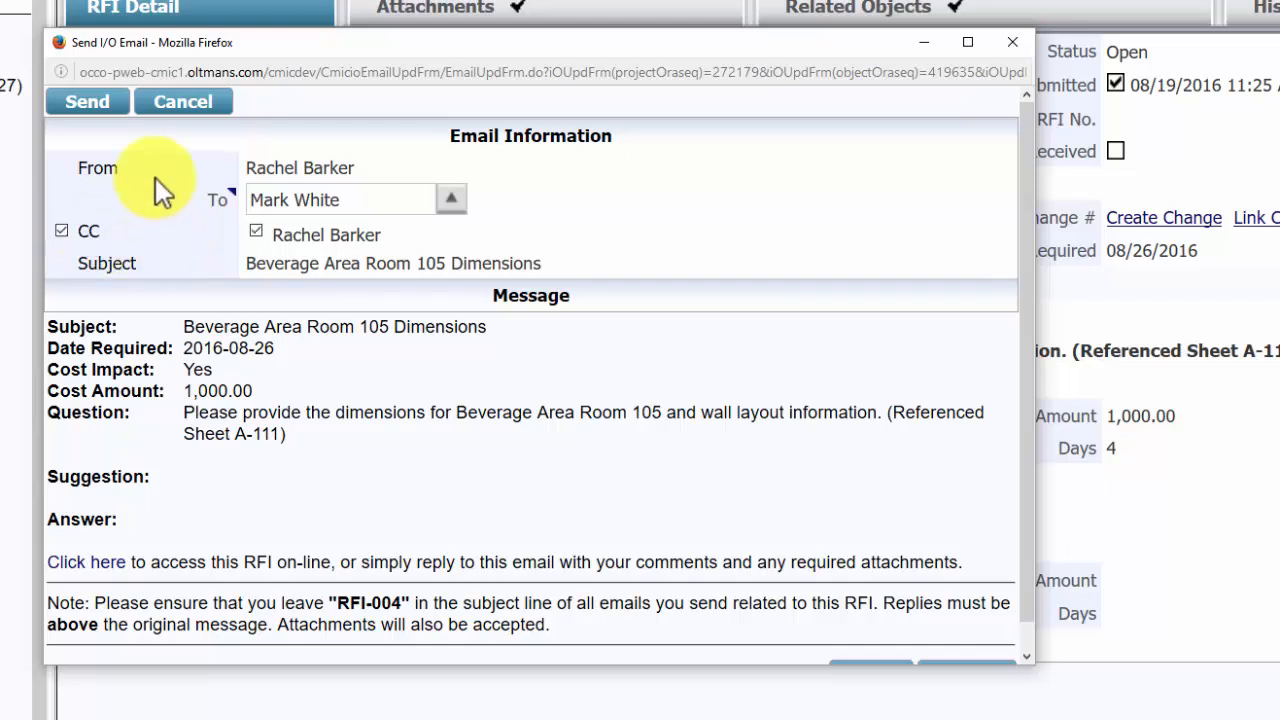
scroll(457, 571, down, 1)
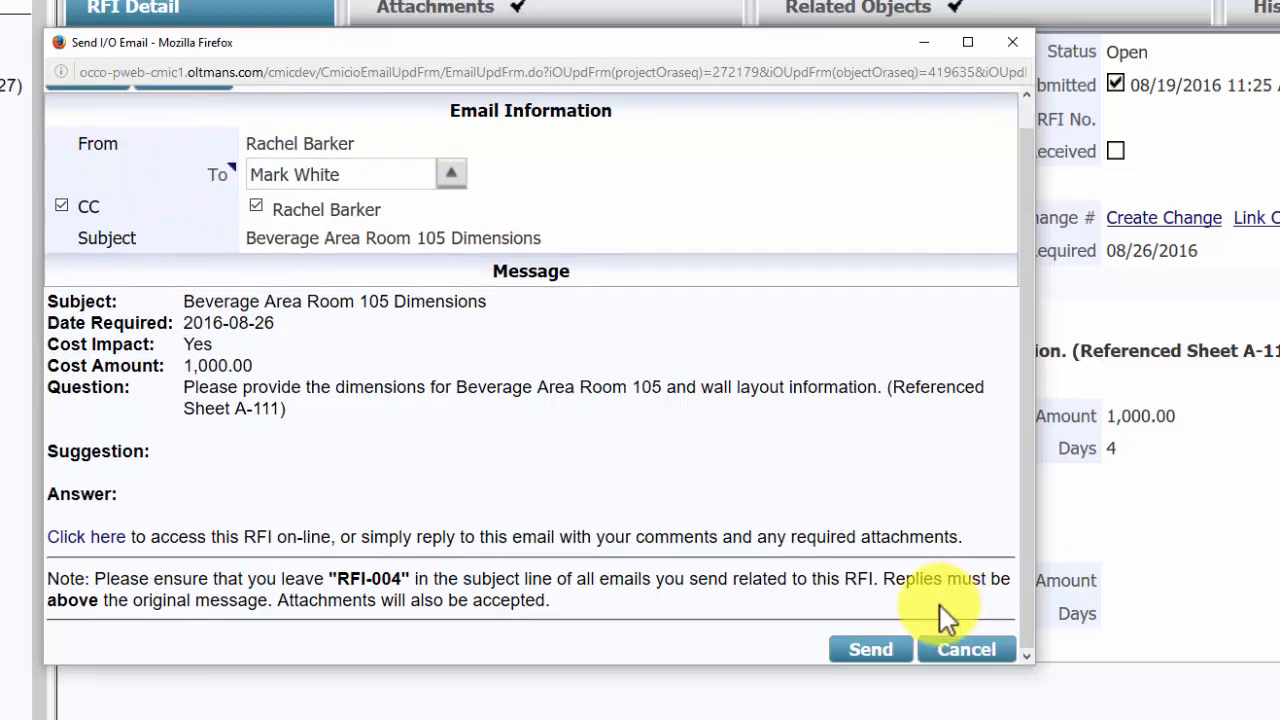
click(871, 650)
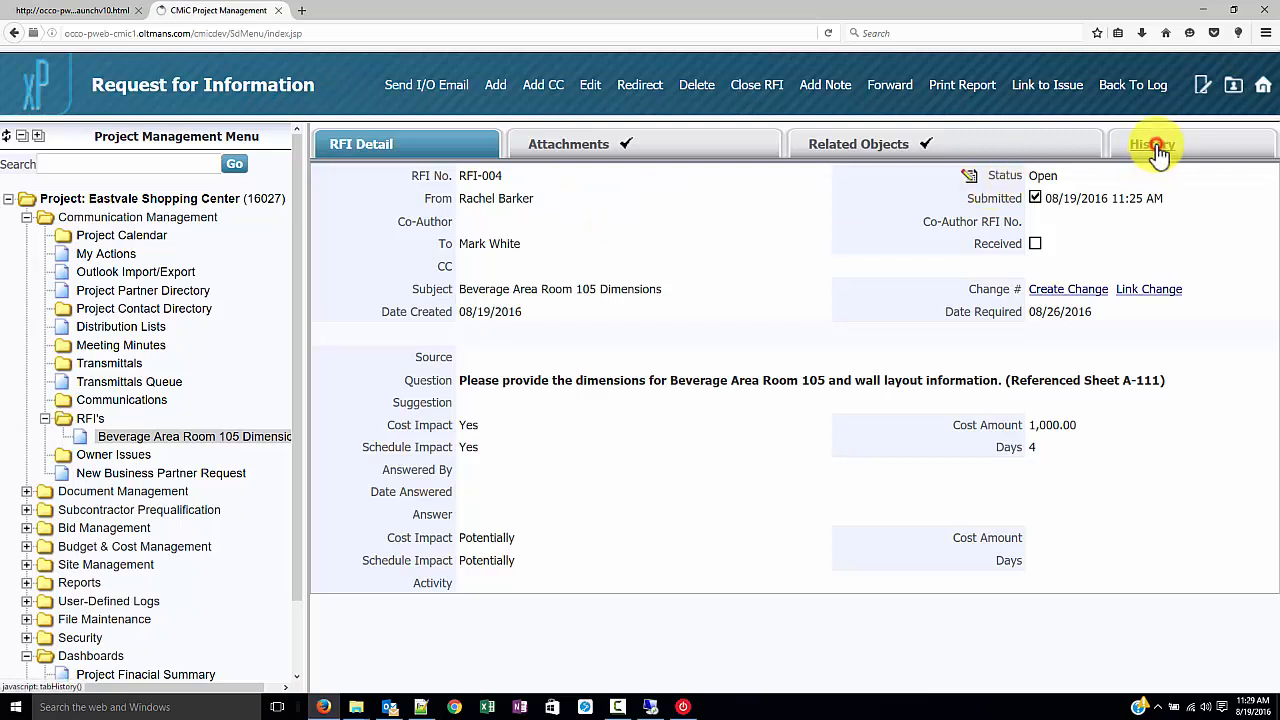
click(1140, 173)
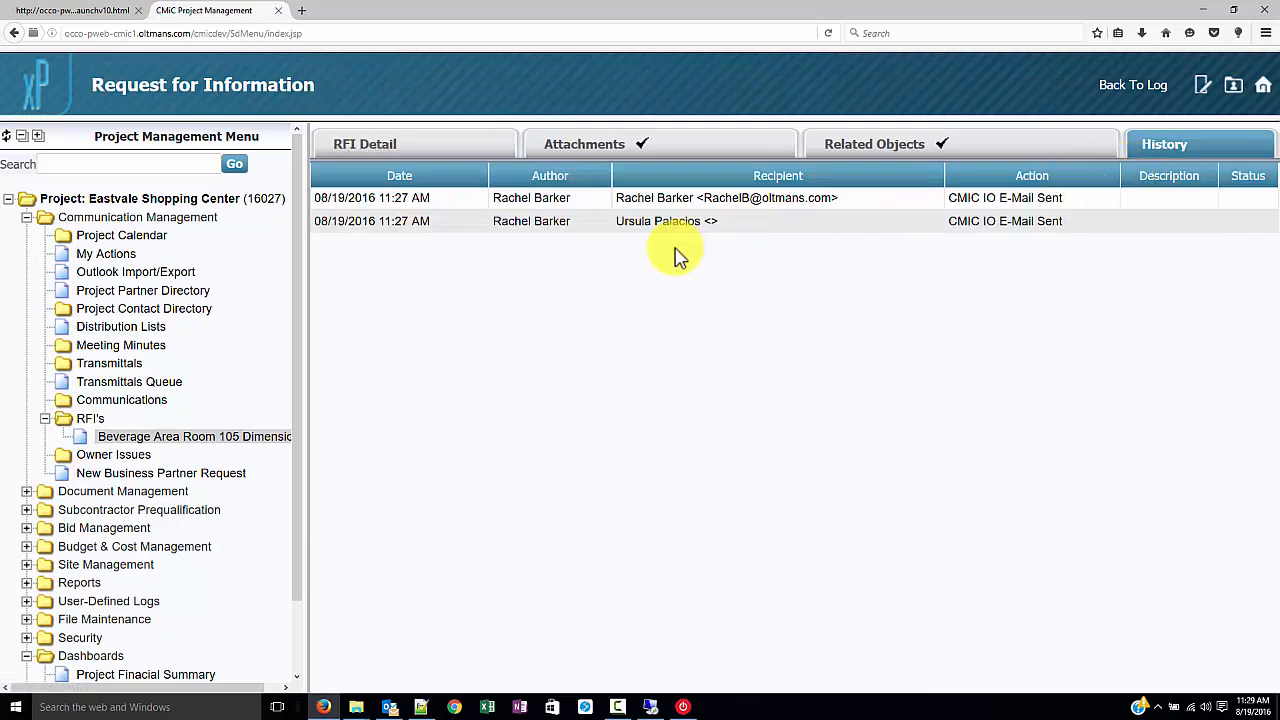